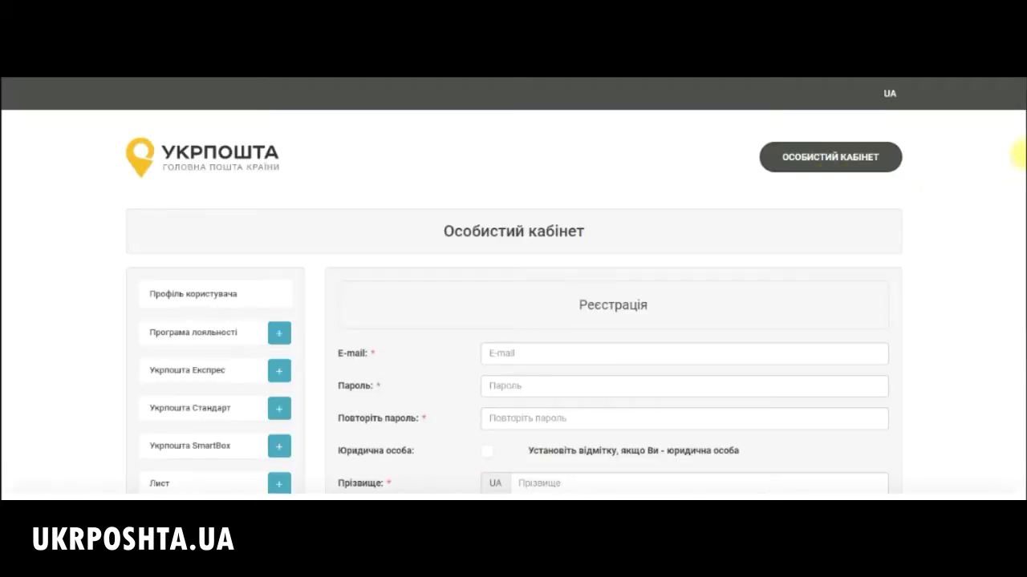
- Enter the account e-mail, then type the password and repeat it
drag(1021, 152, 1022, 241)
click(558, 186)
text(aabcdef)
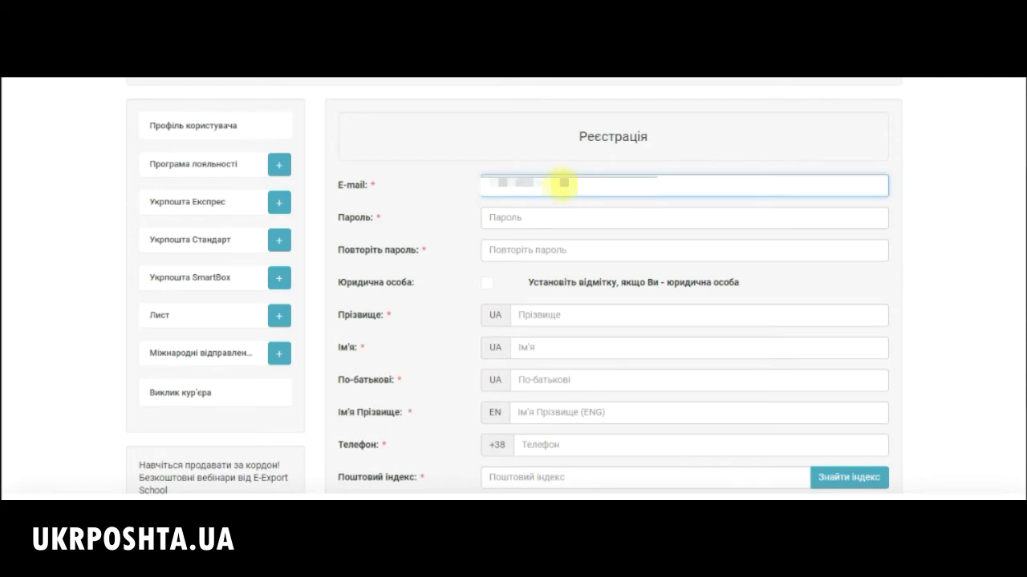
text(abc.com)
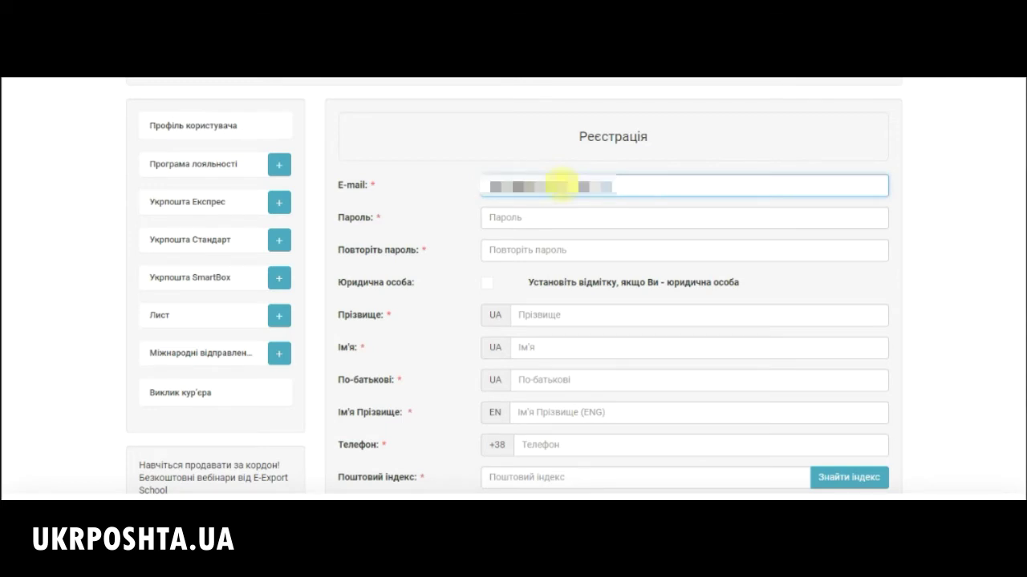
click(527, 215)
text(••••••••••)
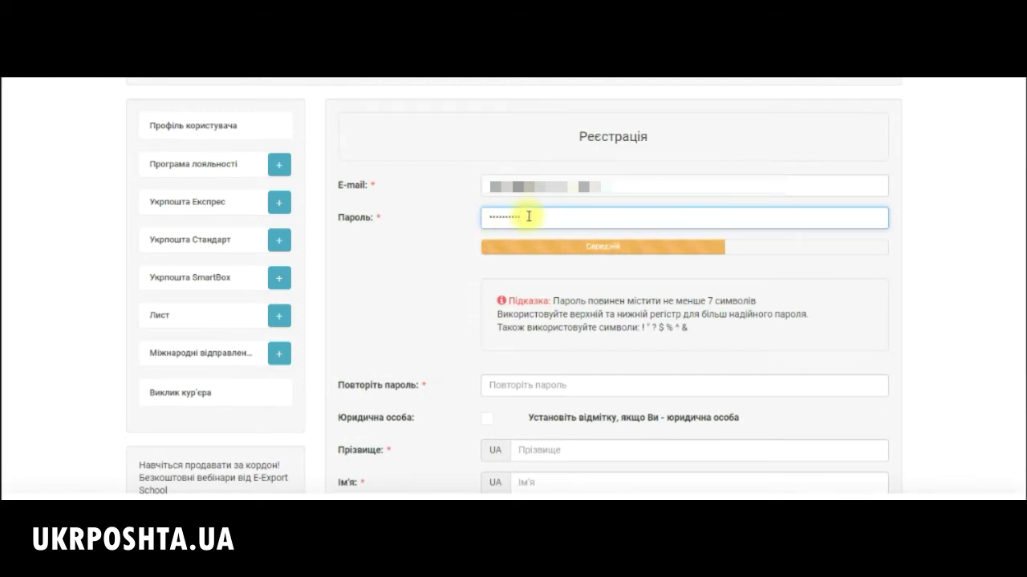
click(509, 239)
text(••••••••••)
- Enter the surname and first name in Ukrainian, correcting typos
click(570, 316)
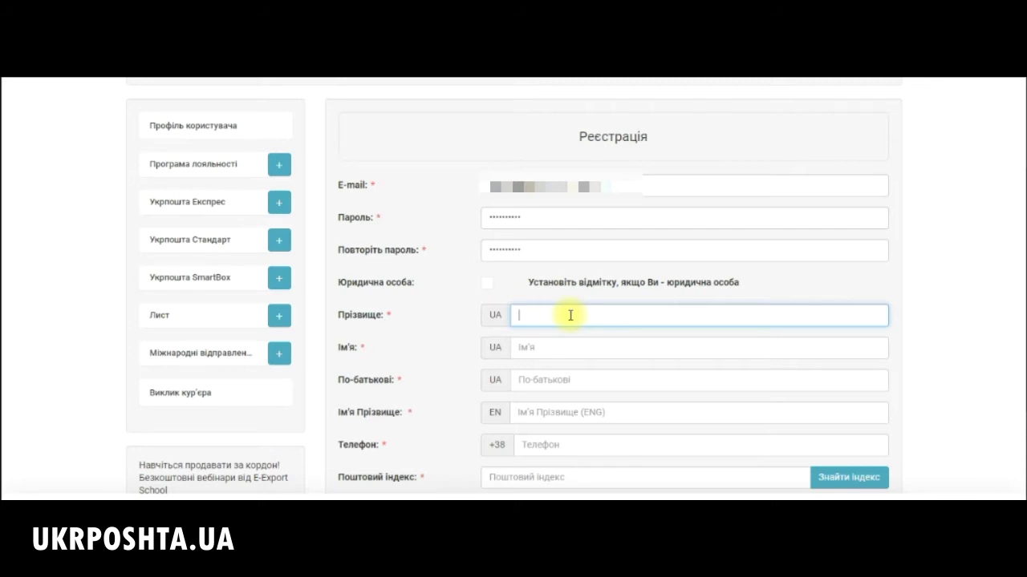
text(Ф)
key(BackSpace)
text(Прізвище)
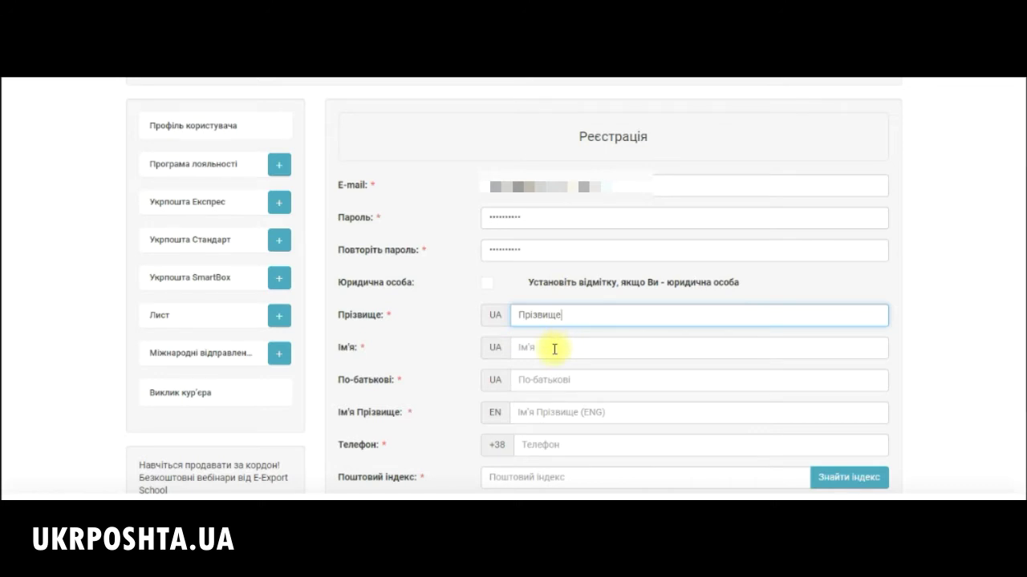
click(554, 348)
text(Шь')
key(BackSpace)
key(BackSpace)
key(BackSpace)
text(Ім')
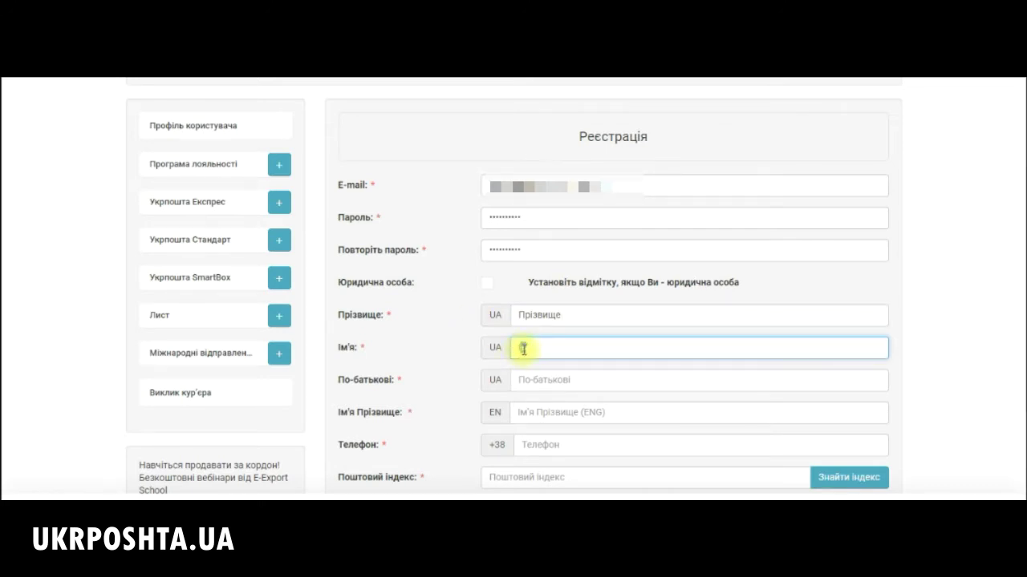
text(я)
- Enter the patronymic and the Latin-script full name, then correct the patronymic
click(528, 386)
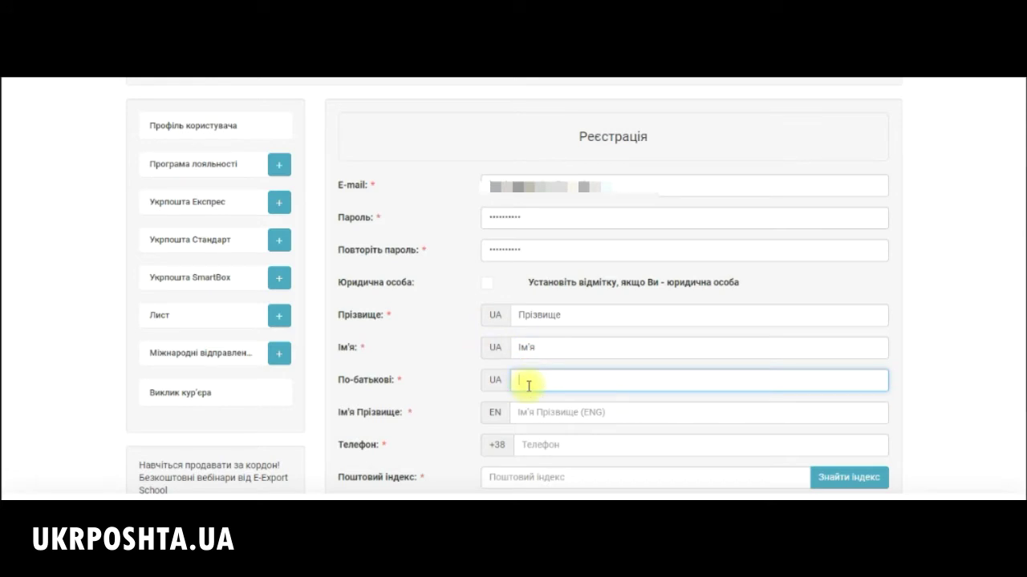
text(По-батькові)
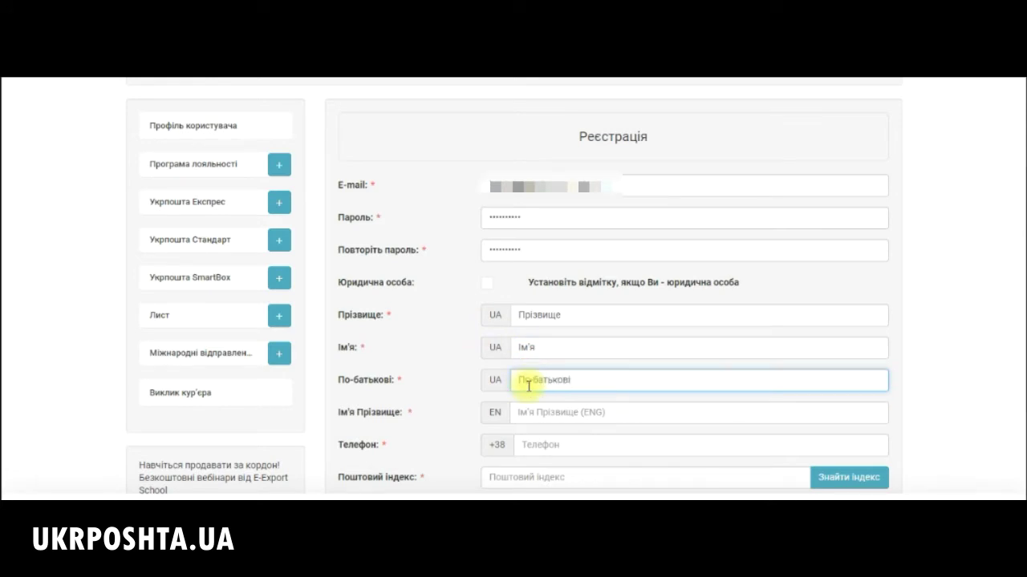
click(552, 414)
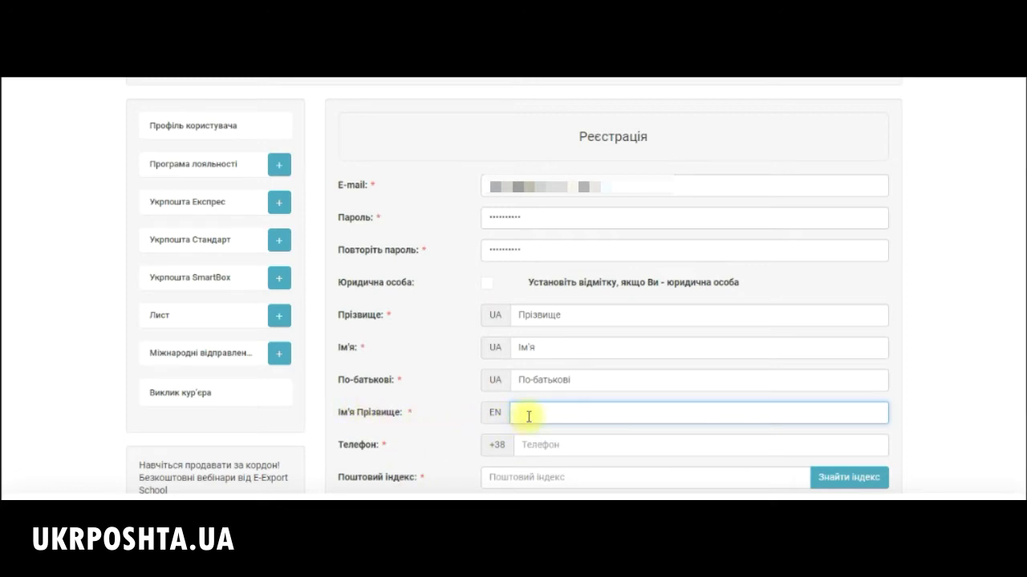
text(Prizhvishe Imya)
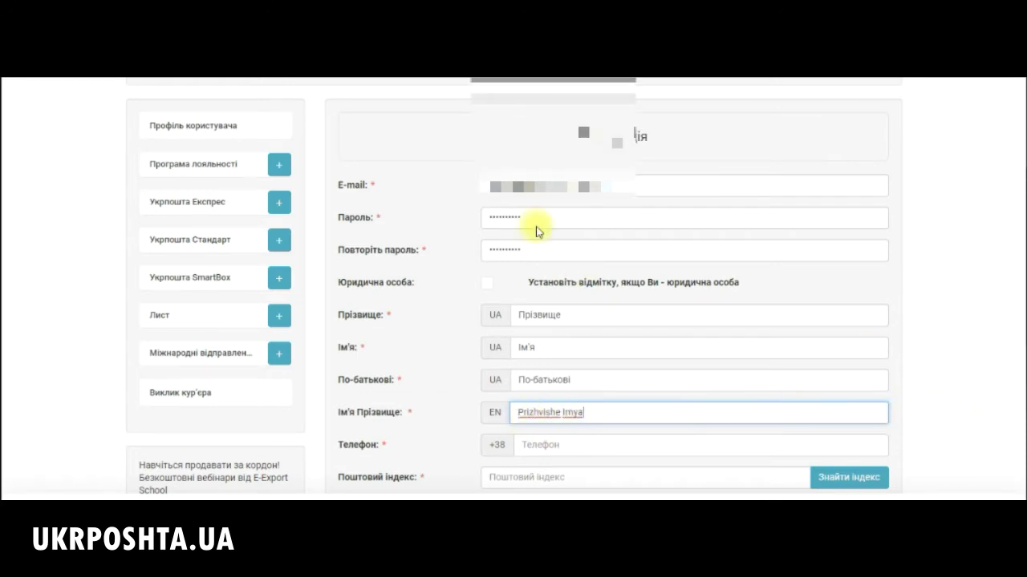
drag(1023, 359, 1022, 448)
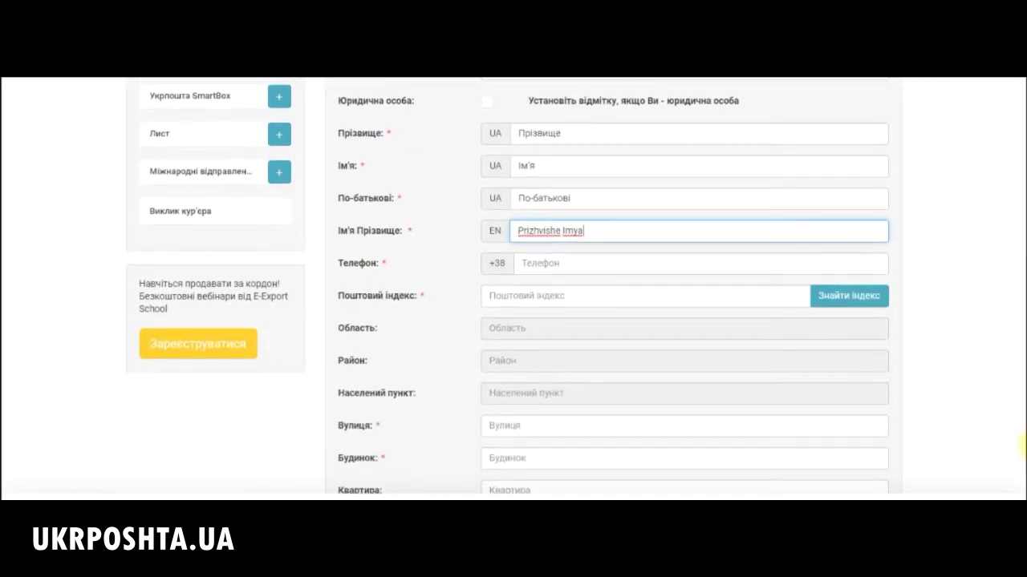
triple_click(582, 197)
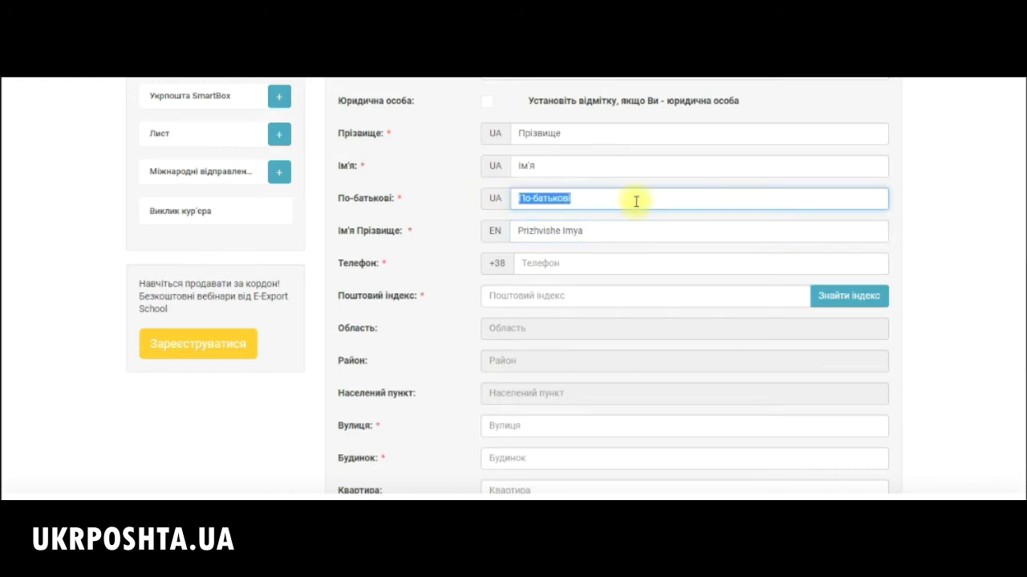
text(Бат)
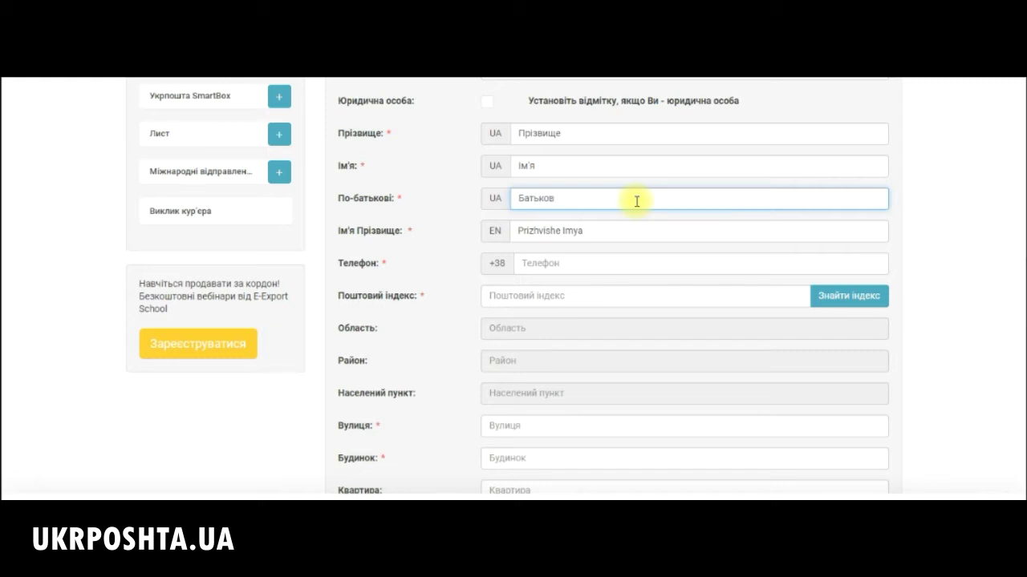
- Enter the home postal index and street name so region and city auto-fill
click(584, 295)
text(65)
scroll(584, 254, down, 1)
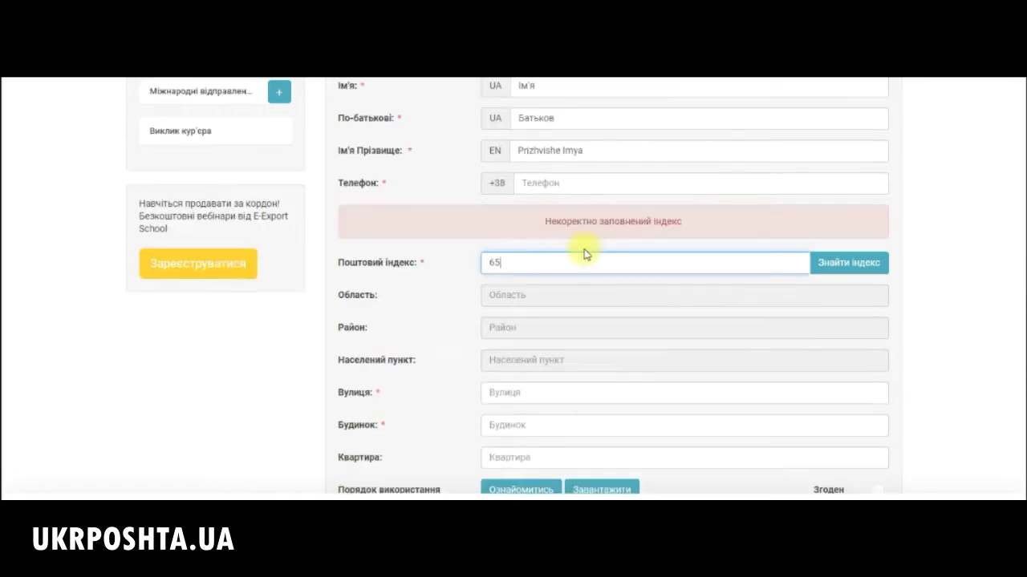
text(000)
double_click(500, 288)
text(65026)
click(499, 420)
text(Думсь)
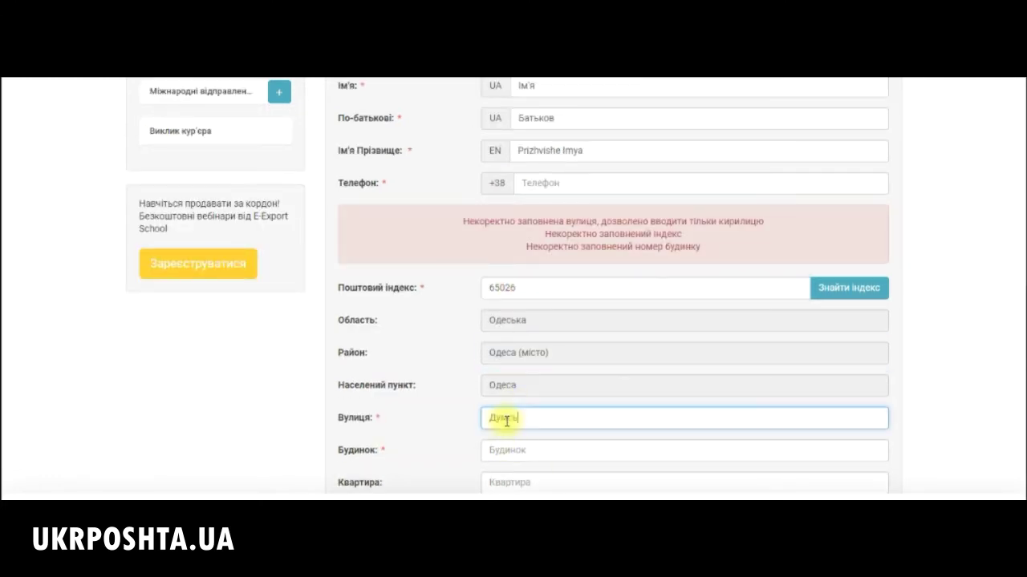
text(ка)
key(Tab)
- Fill in the house number, tick Згоден for the usage terms, and submit the form
text(1)
click(937, 371)
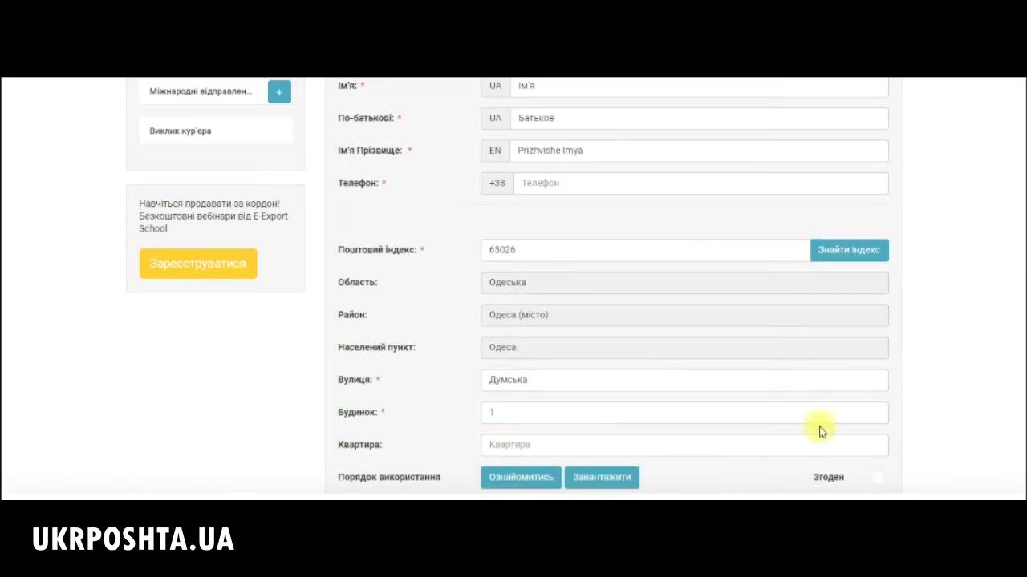
scroll(1022, 300, up, 2)
scroll(1022, 301, up, 2)
scroll(1023, 417, down, 4)
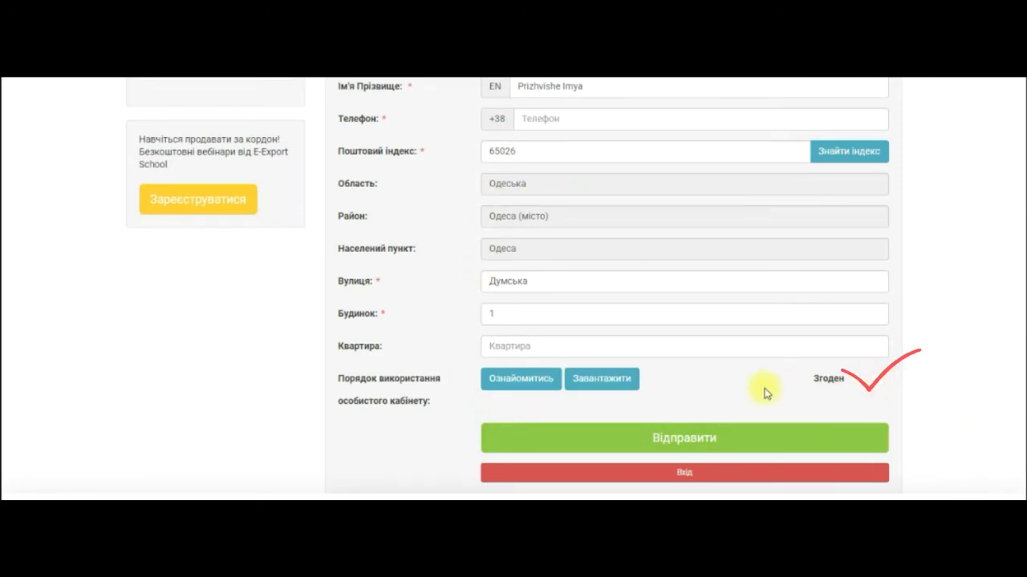
click(831, 378)
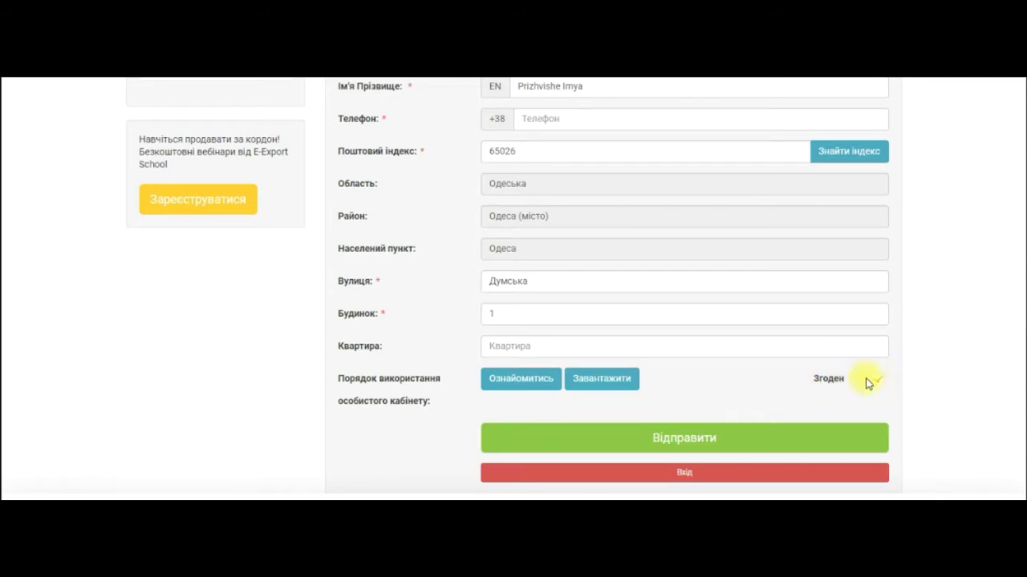
click(877, 378)
click(709, 446)
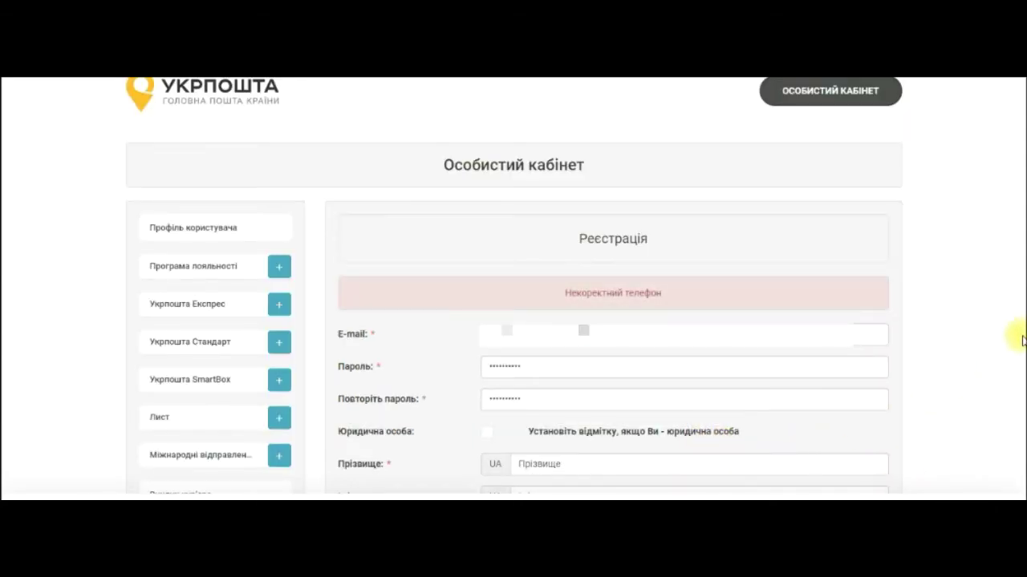
- Fix the Телефон field flagged by the error and resubmit the registration
scroll(1015, 355, down, 4)
click(588, 300)
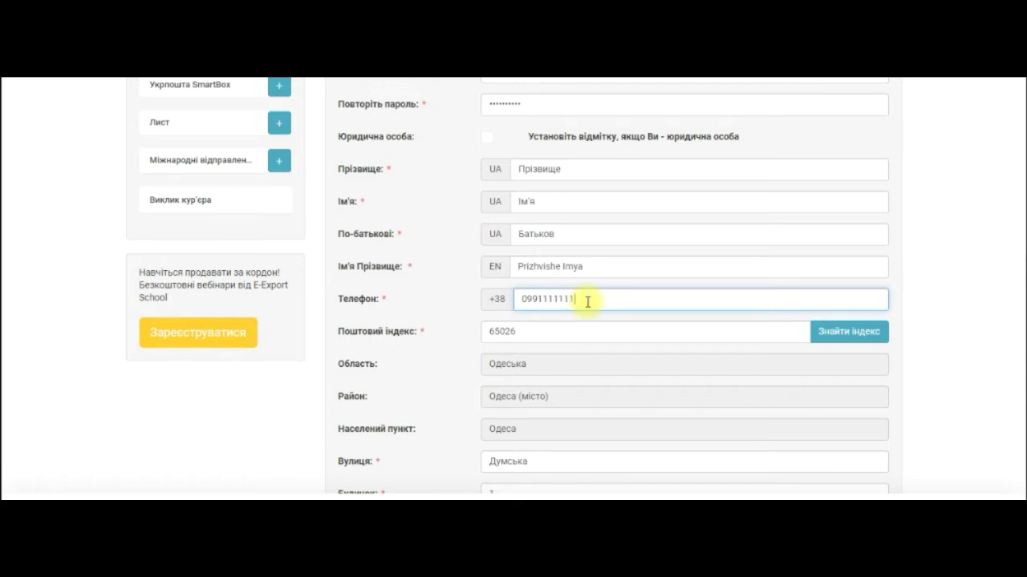
scroll(994, 321, down, 3)
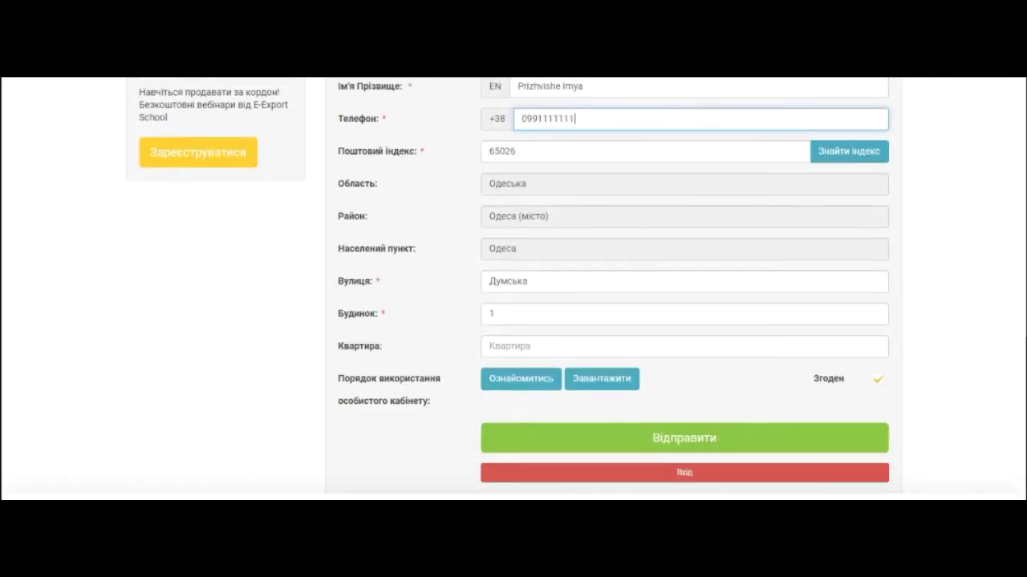
click(713, 440)
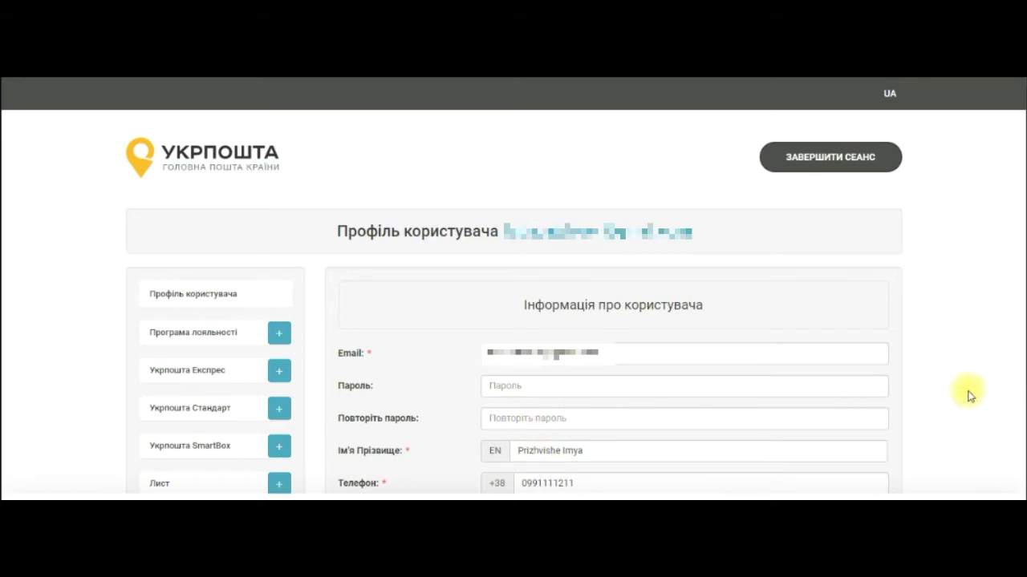
scroll(1020, 265, down, 2)
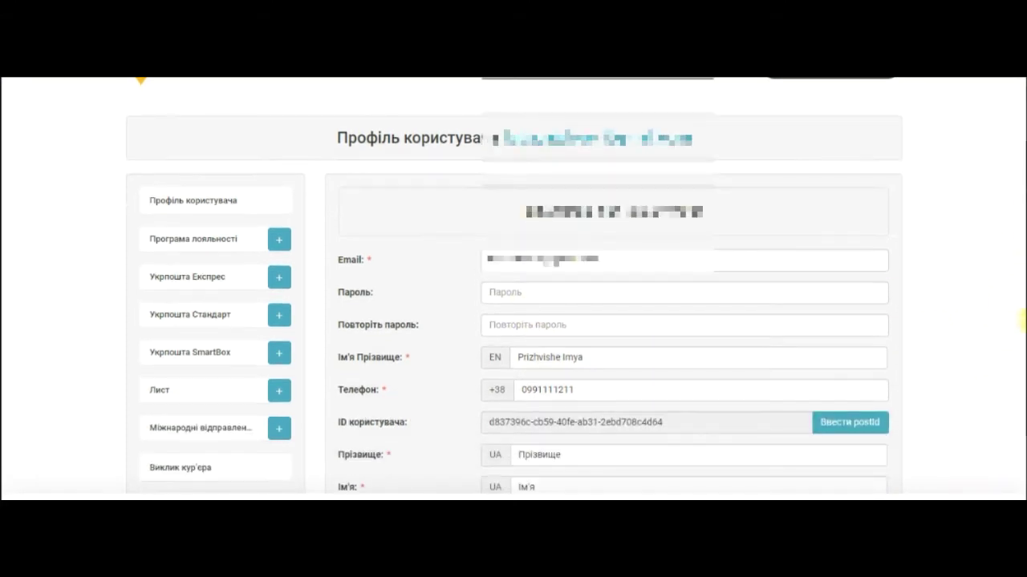
scroll(1022, 319, down, 5)
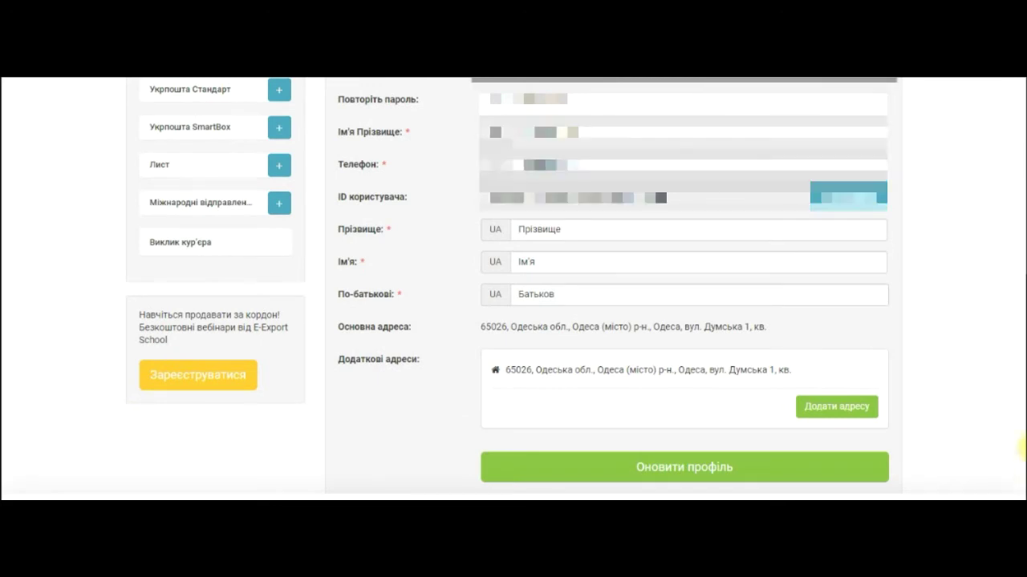
scroll(1002, 213, up, 6)
scroll(1022, 343, down, 1)
scroll(1022, 343, down, 1)
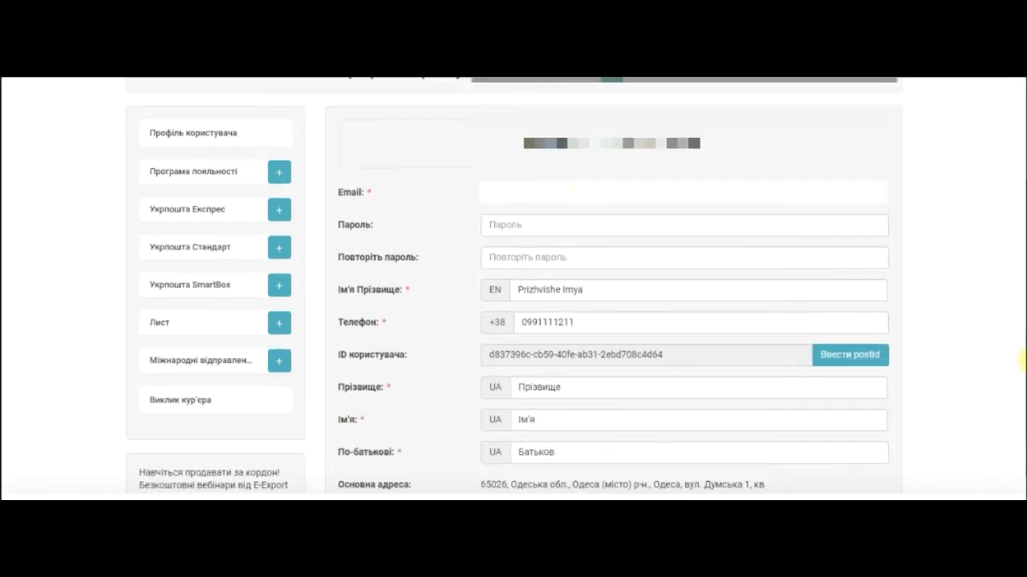
scroll(1022, 361, down, 1)
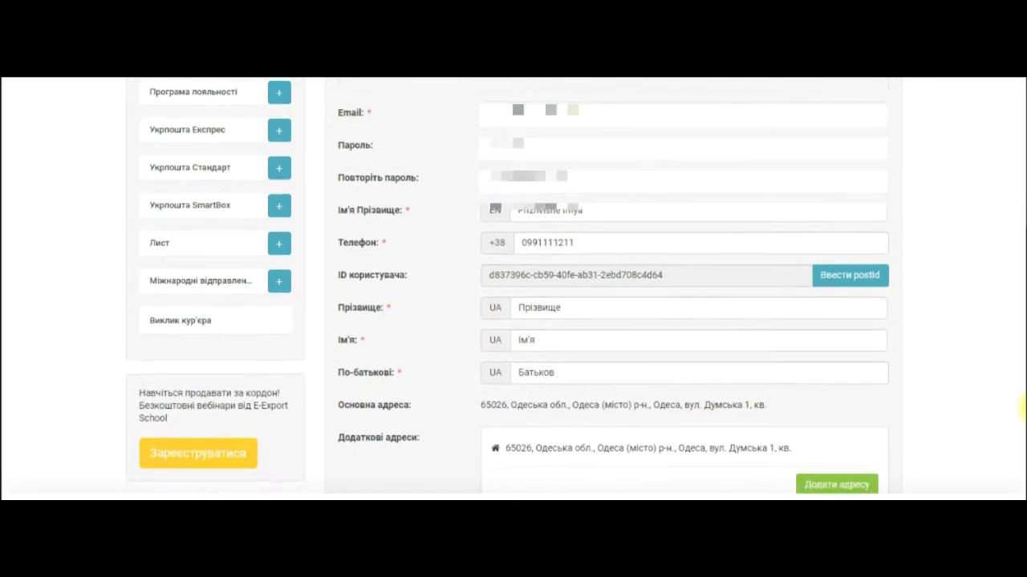
scroll(1024, 408, down, 1)
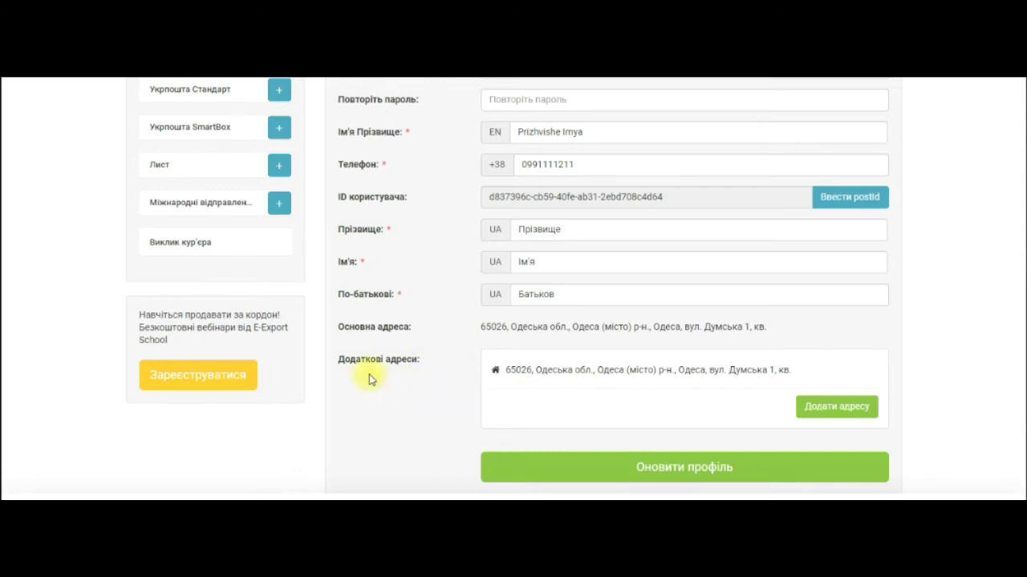
- Save a new Міжнародних address with postal index, street and house number, then go to Міжнародні відправлення
mouse_move(1017, 324)
mouse_down()
mouse_move(1022, 213)
mouse_move(1022, 329)
mouse_up()
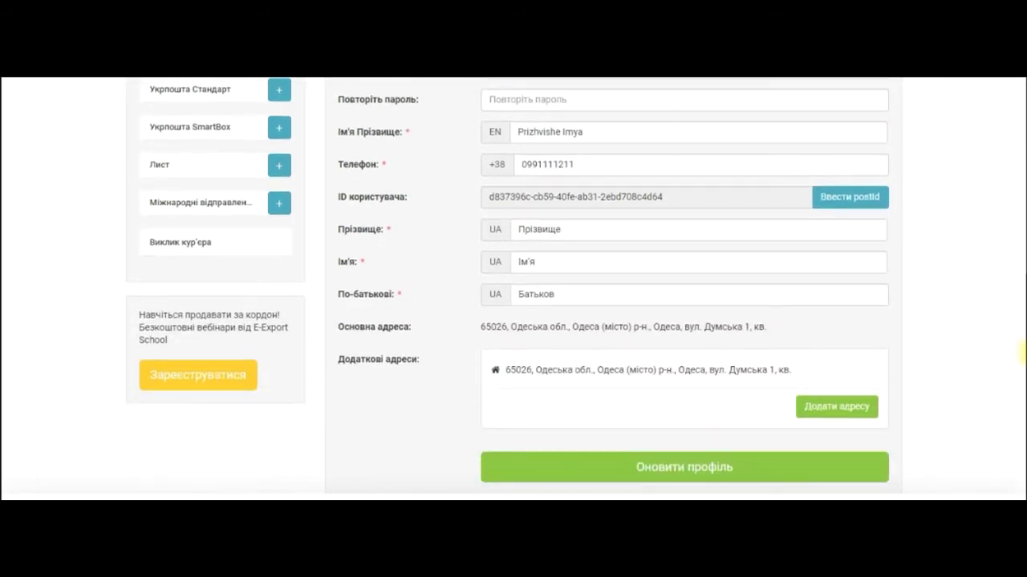
click(834, 412)
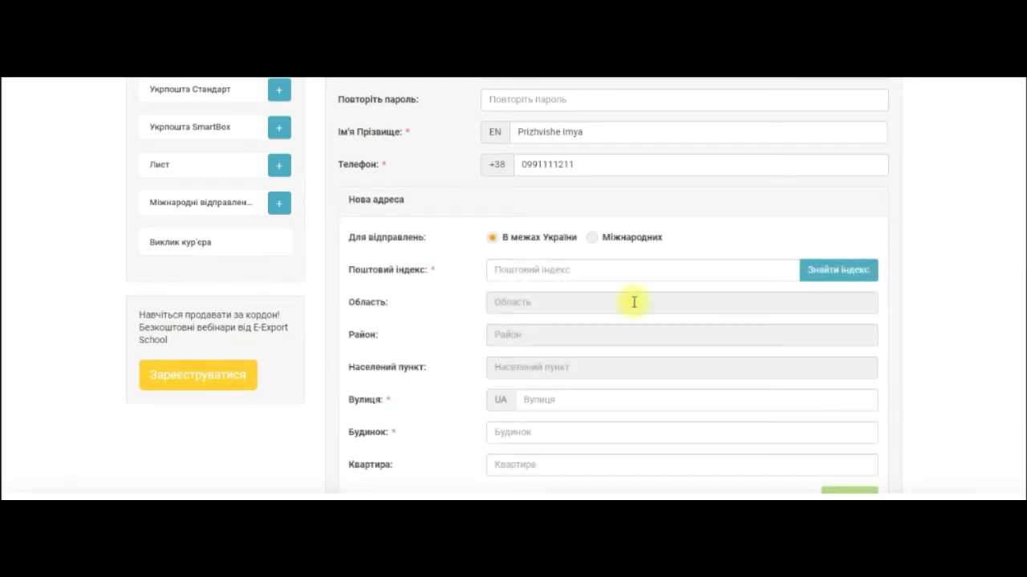
click(592, 238)
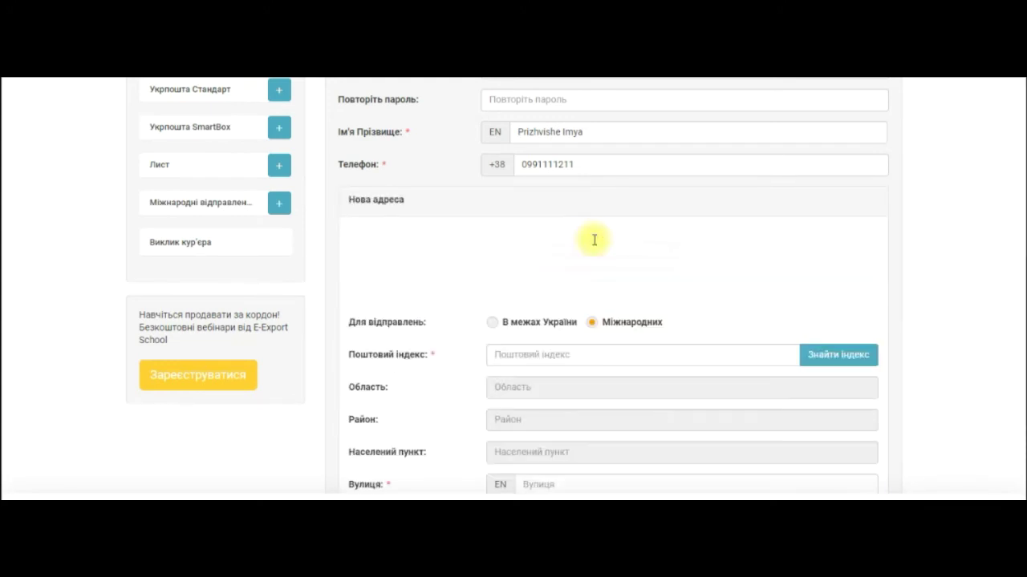
click(543, 353)
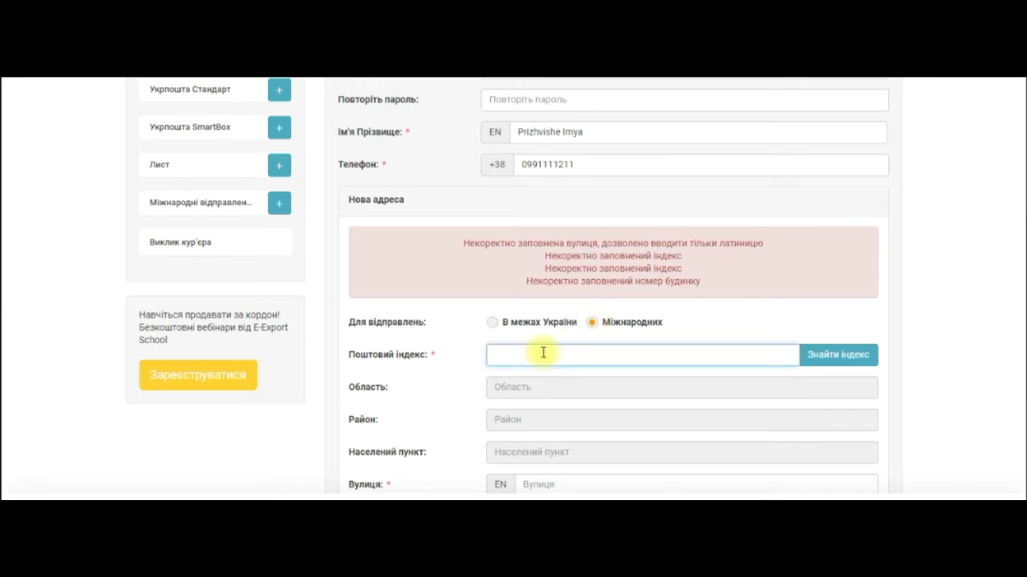
text(65026)
click(533, 471)
text(Dumskaya)
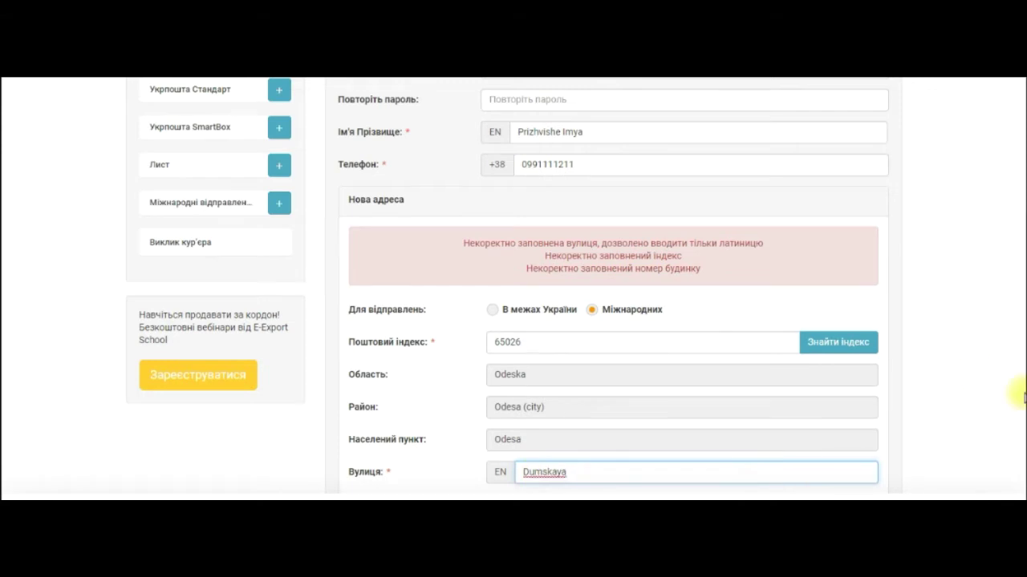
key(Tab)
text(1)
click(963, 357)
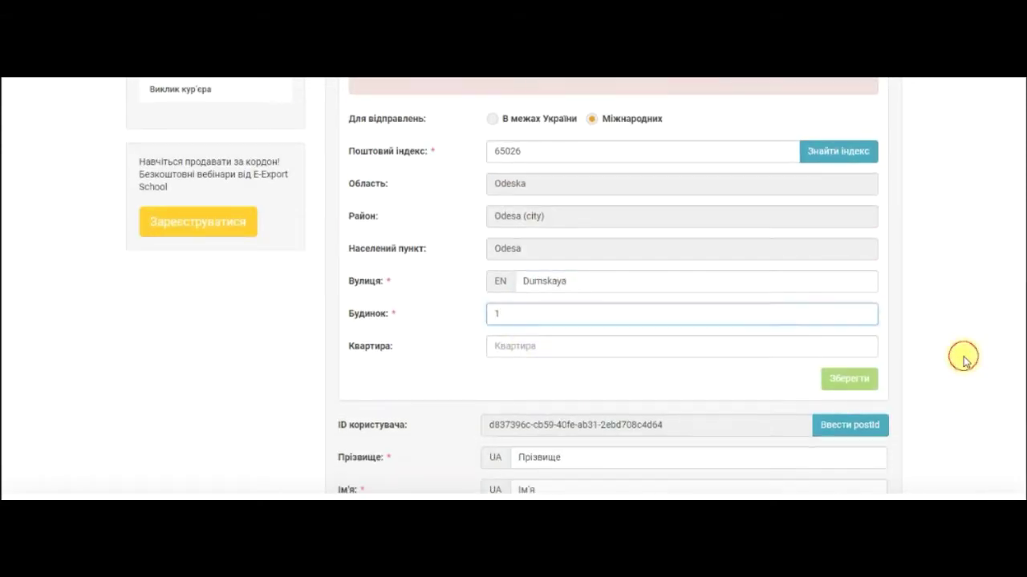
click(849, 345)
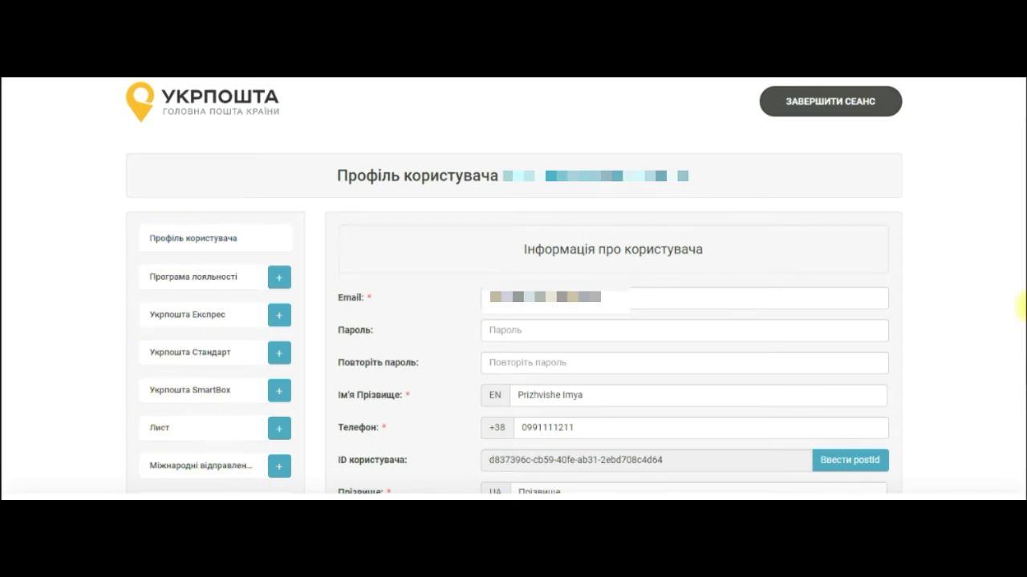
click(1021, 308)
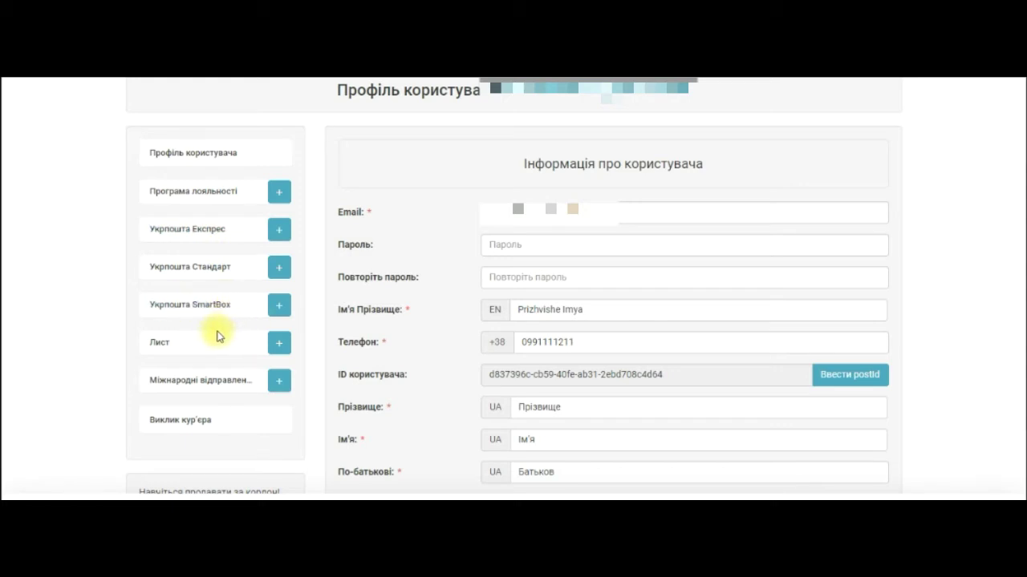
click(213, 379)
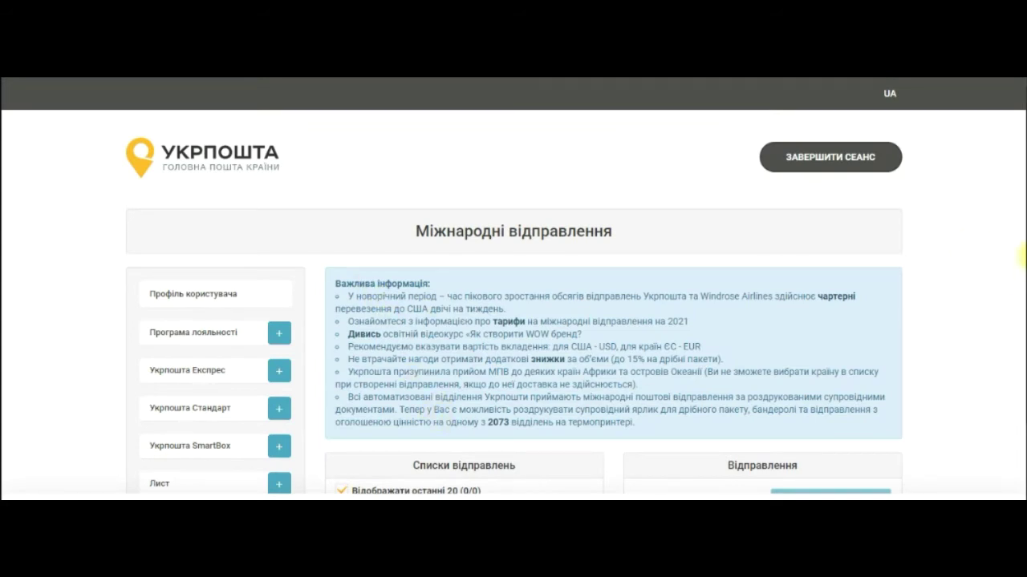
scroll(1024, 293, down, 2)
scroll(1024, 293, down, 3)
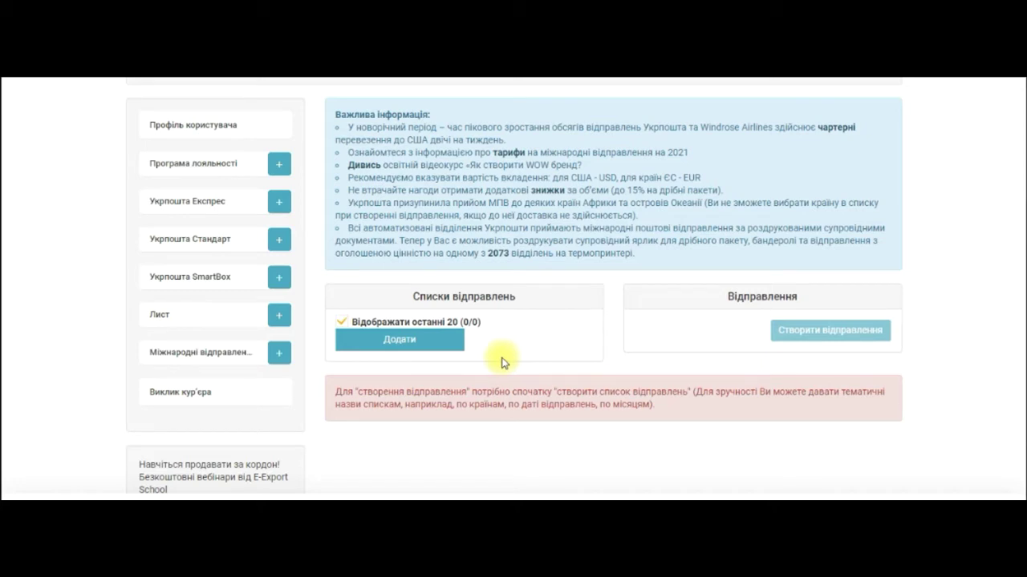
- Add a Дрібний пакет рекомендований shipment list and name it 'Мелкий пакет'
click(425, 350)
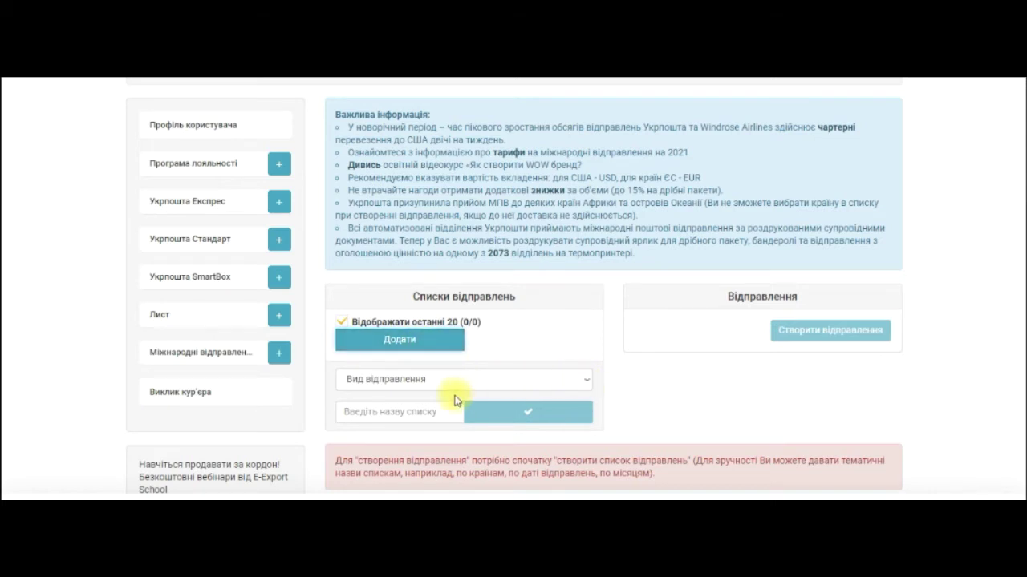
click(590, 382)
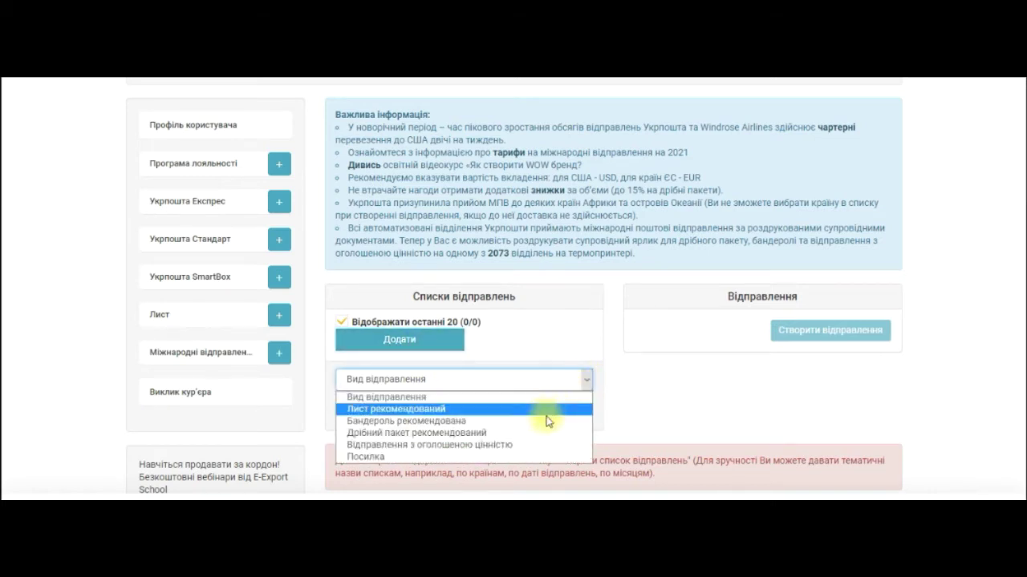
click(491, 434)
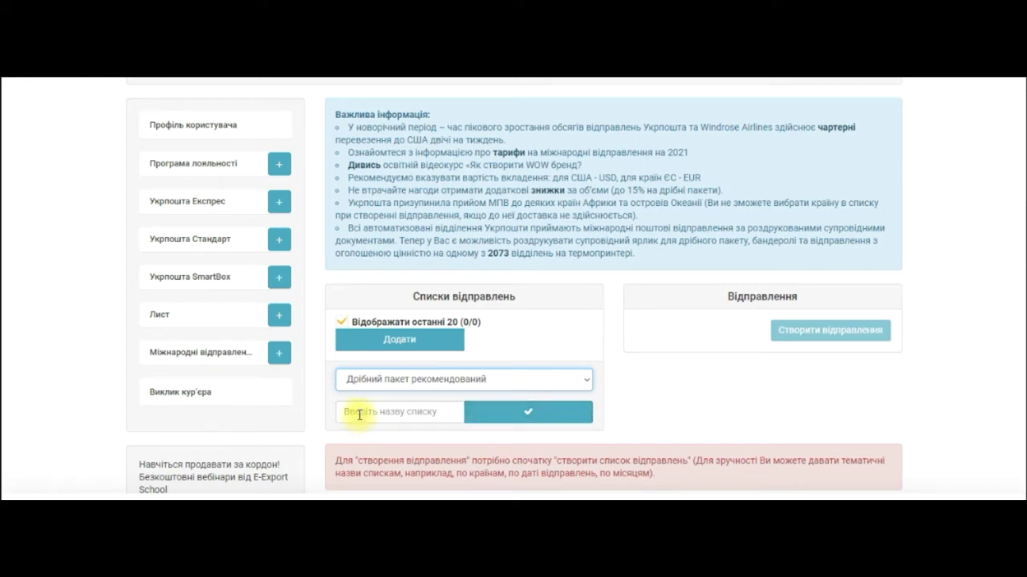
click(544, 382)
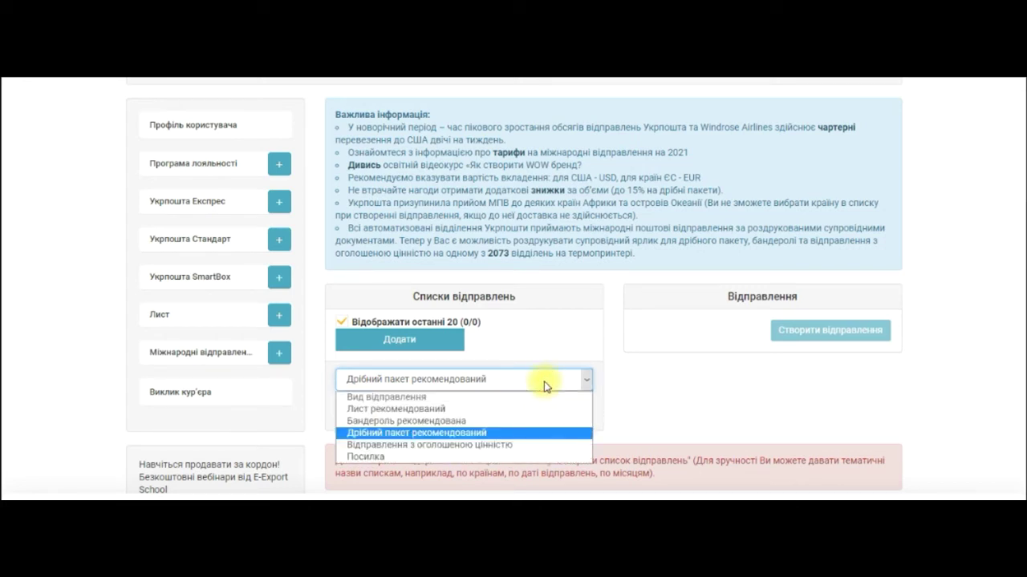
click(544, 387)
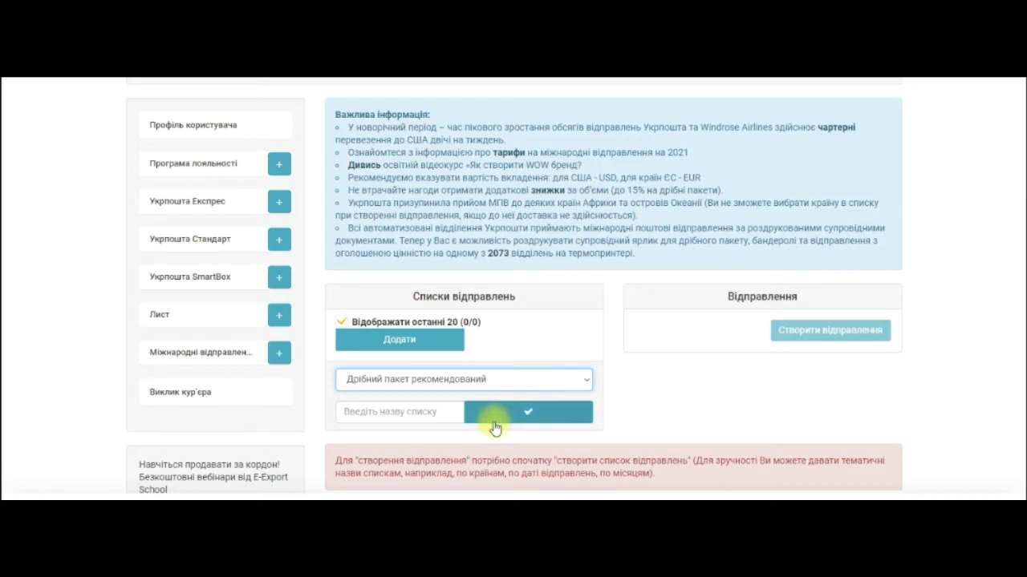
click(381, 413)
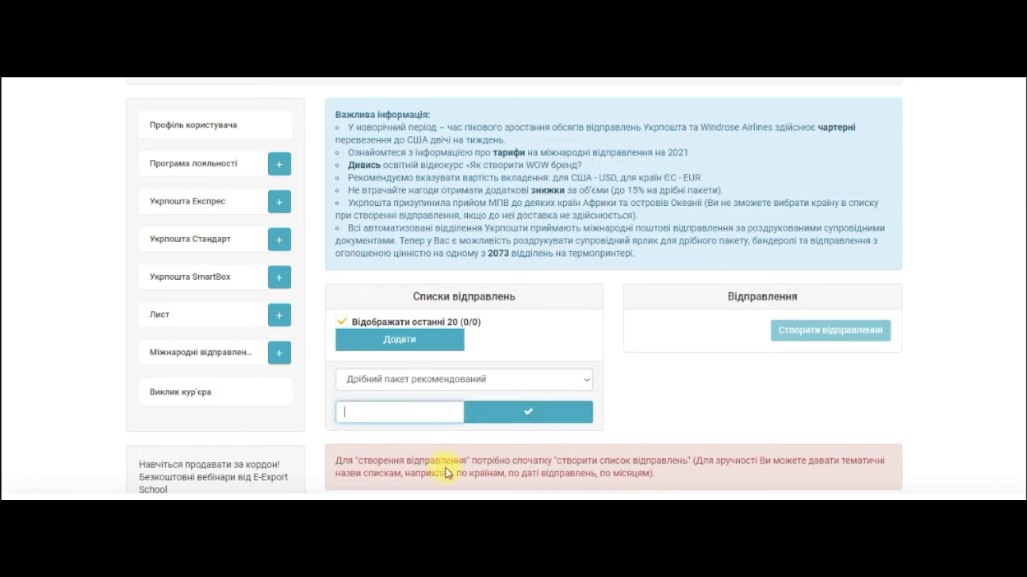
text(Мелкий пакет)
click(536, 425)
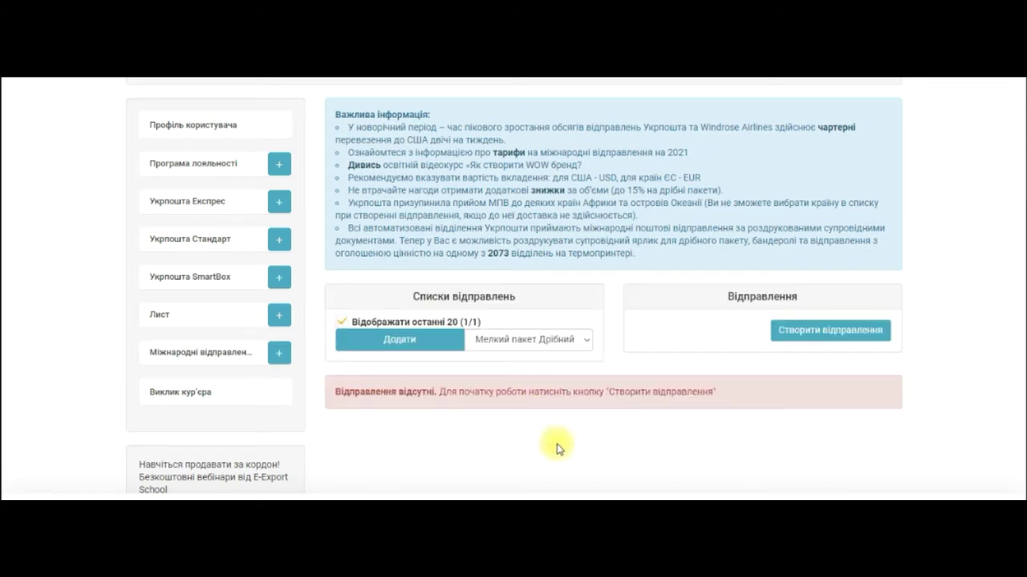
- Add a parcel-type list named 'Посилка', then reselect the 'Мелкий пакет' list
click(424, 347)
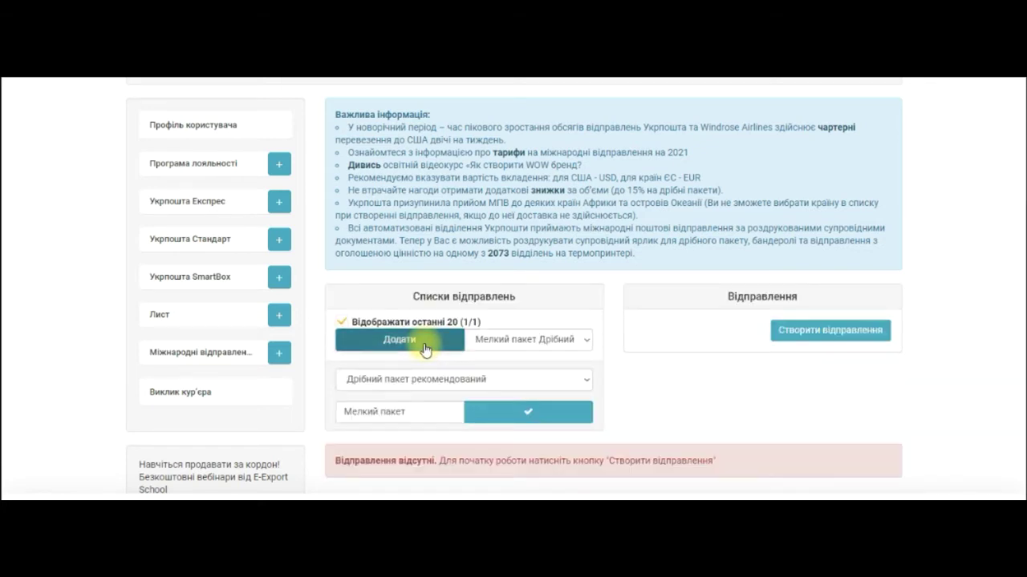
click(457, 379)
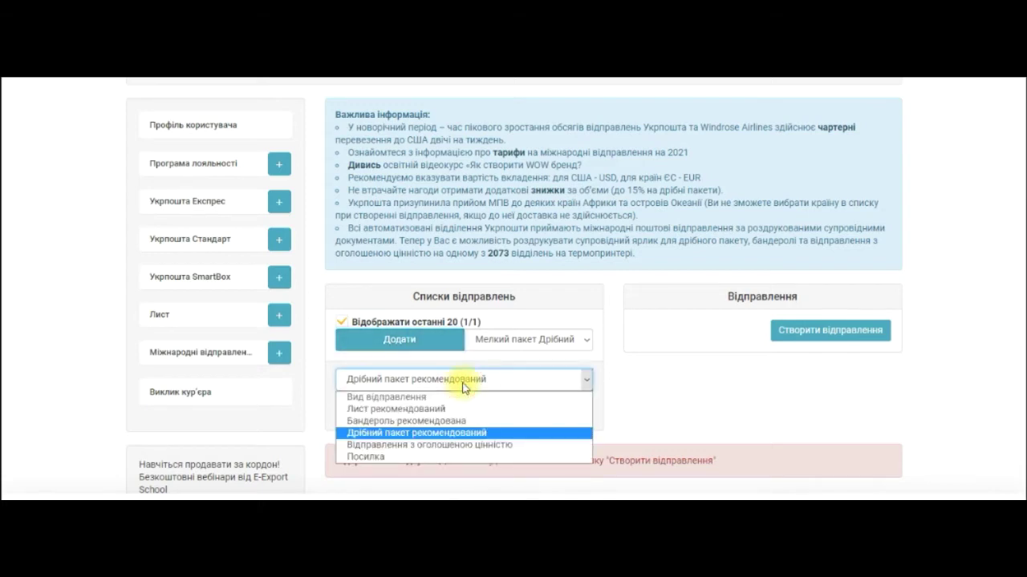
click(417, 457)
drag(412, 413, 288, 416)
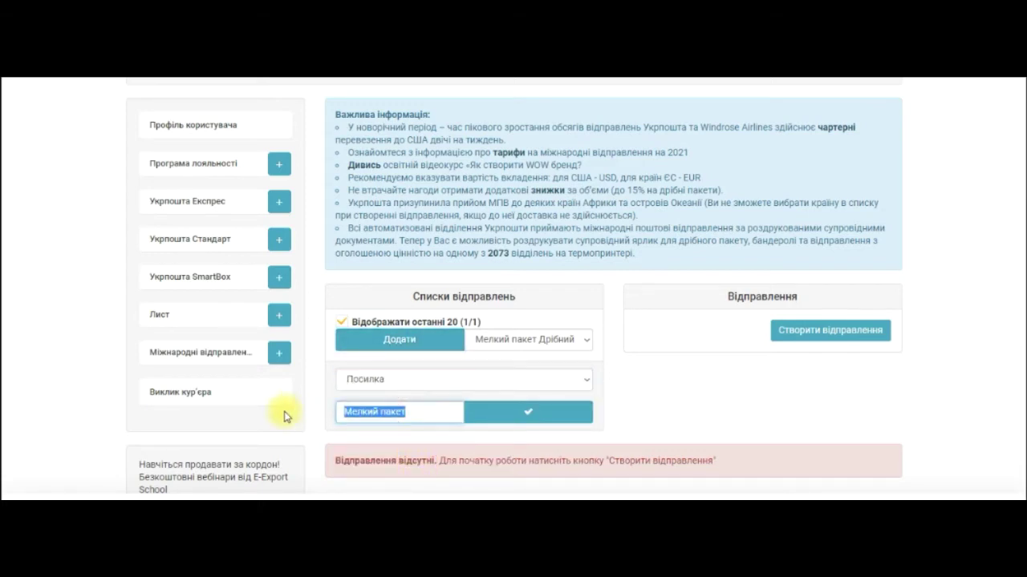
text(Посылка)
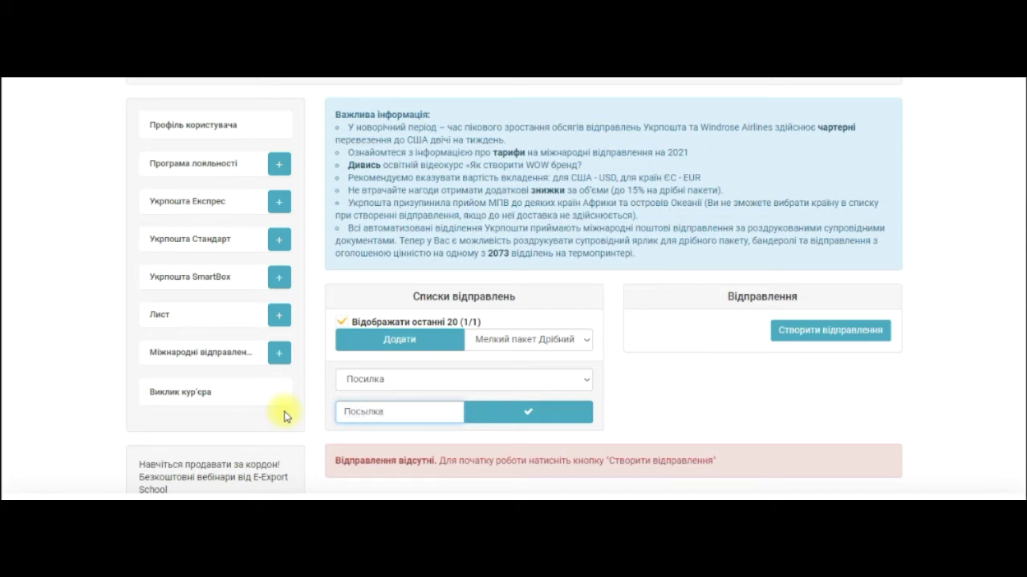
click(504, 415)
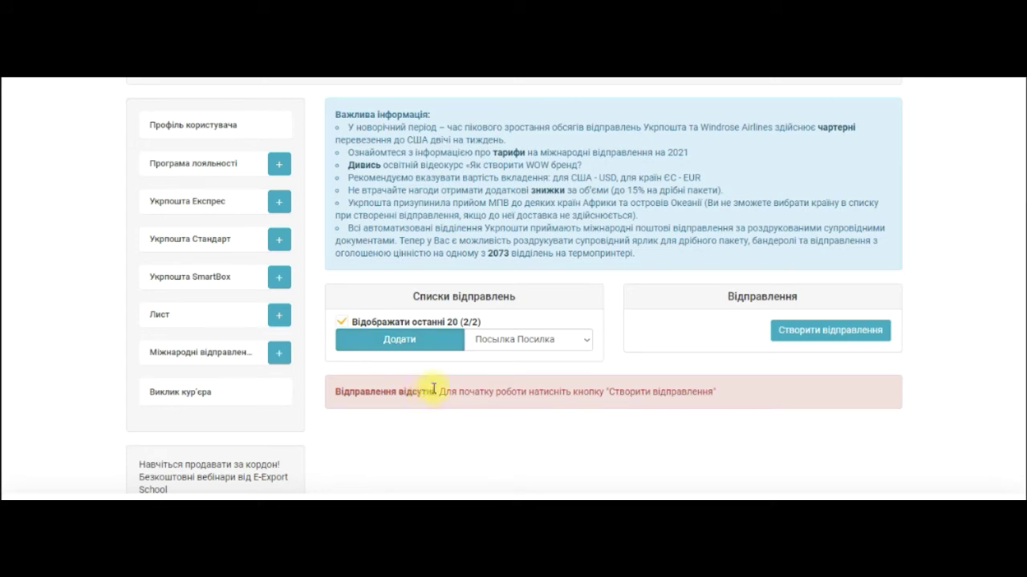
click(526, 339)
click(522, 368)
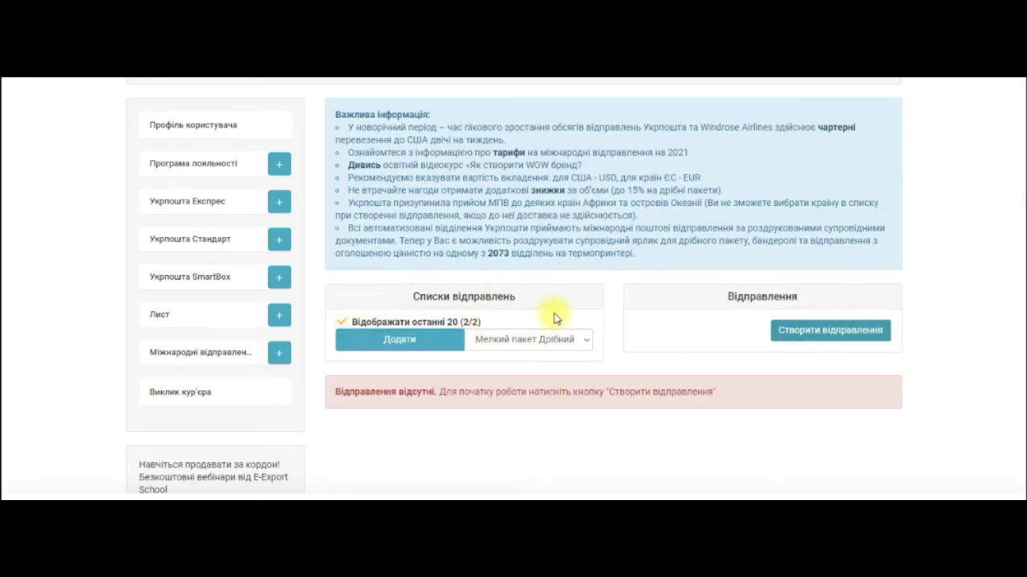
- Start a new shipment and keep the saved Odesa address as the sender
click(805, 332)
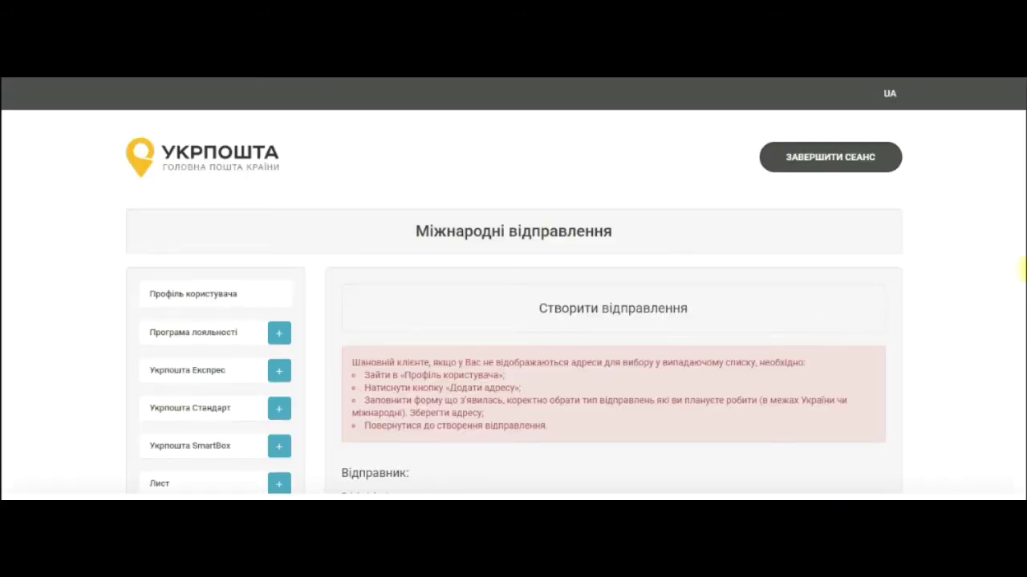
scroll(1017, 228, down, 1)
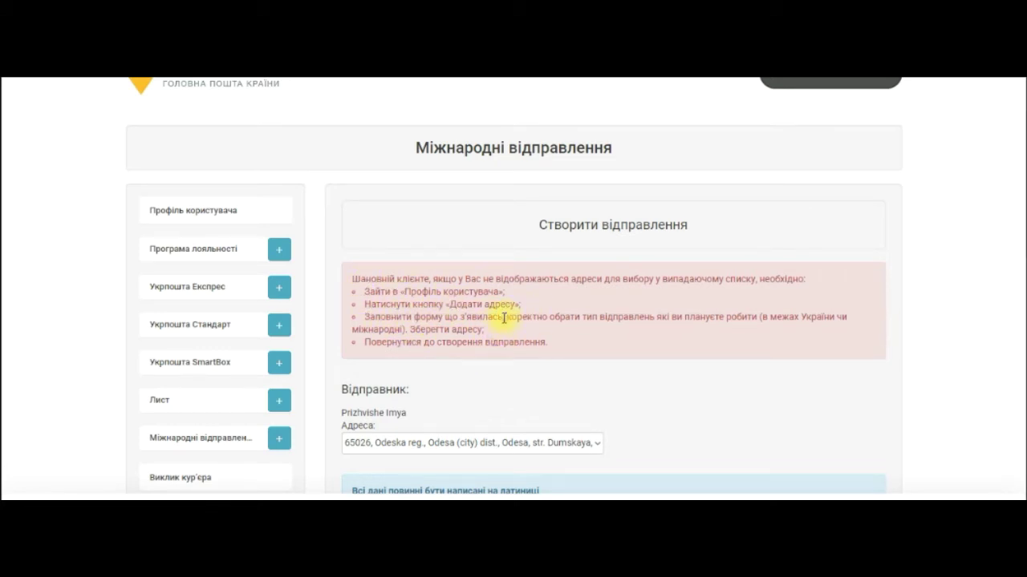
scroll(1023, 243, down, 3)
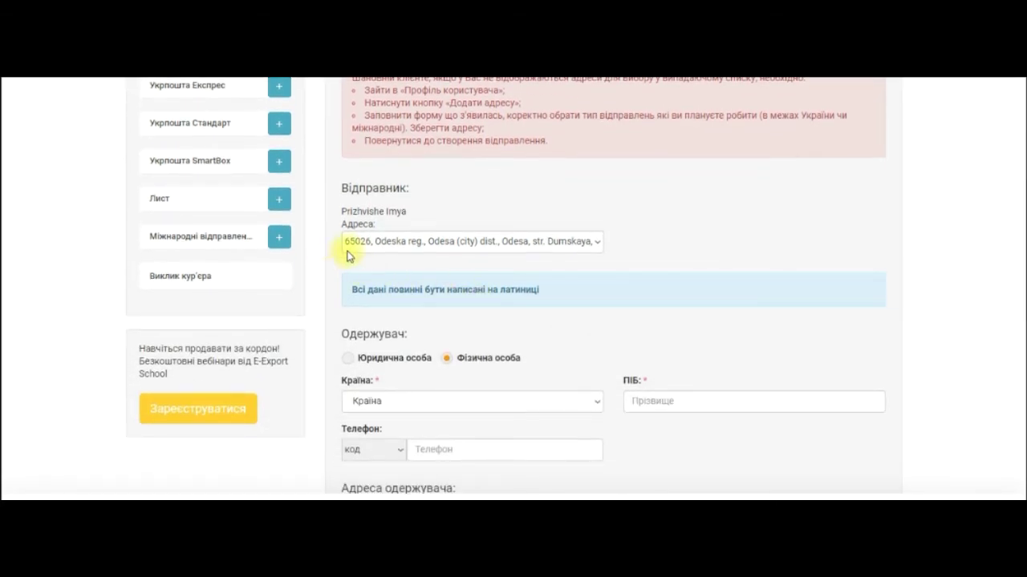
click(601, 243)
click(601, 245)
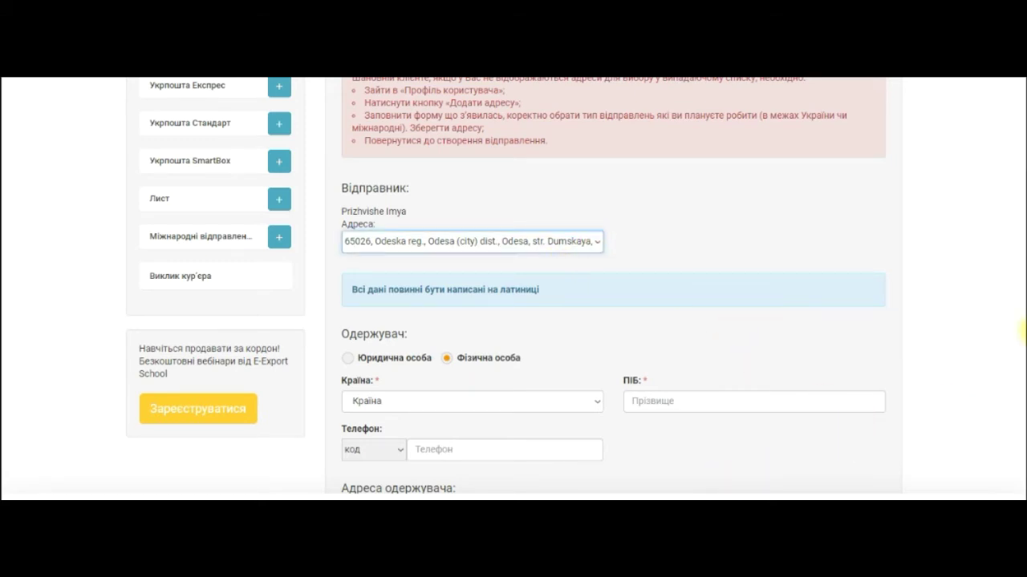
scroll(1022, 255, down, 1)
scroll(1023, 255, up, 1)
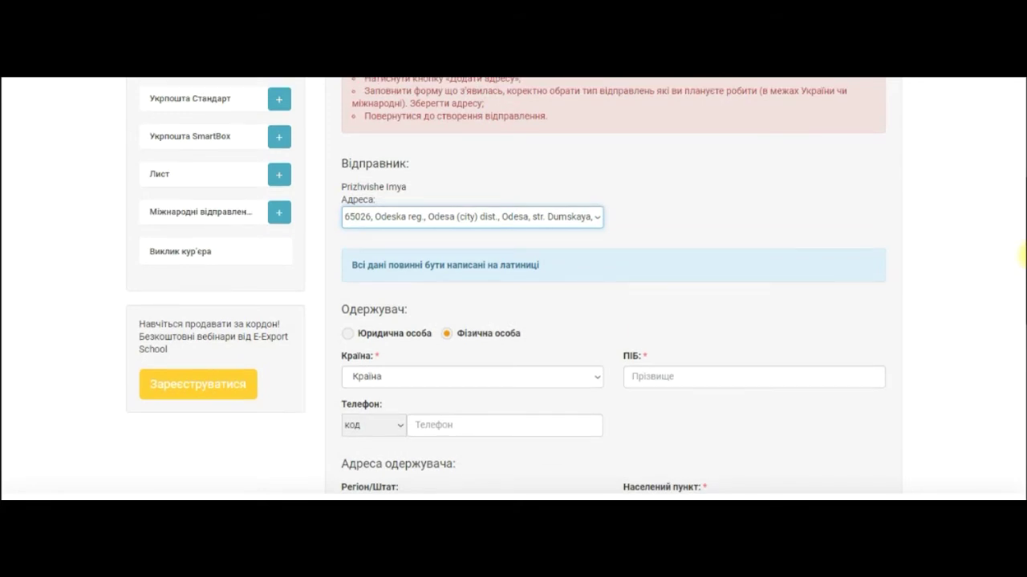
drag(1023, 255, 1023, 273)
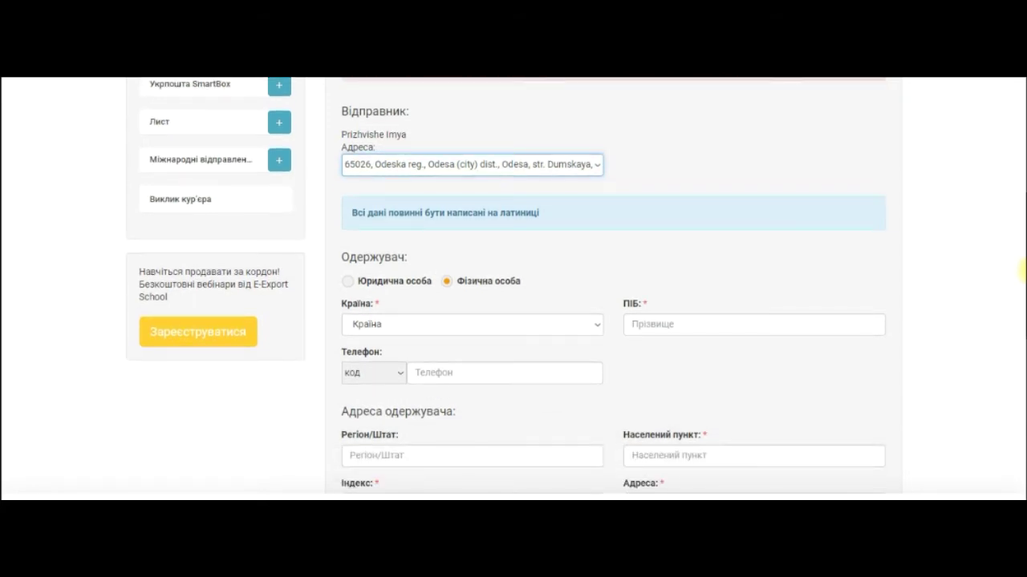
drag(1023, 272, 1019, 293)
- Set the recipient to Фізична особа and the destination country to США
click(347, 204)
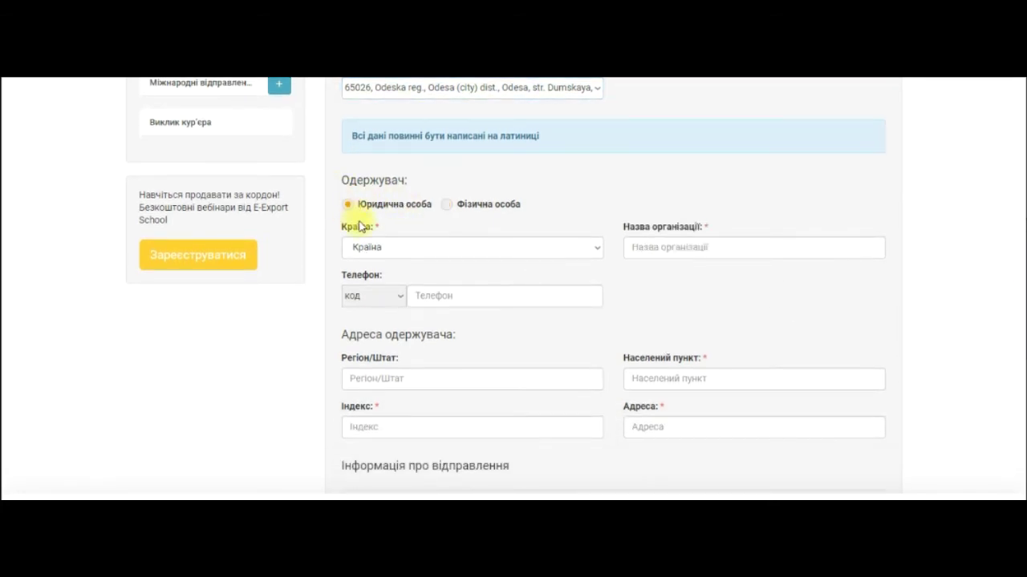
click(446, 204)
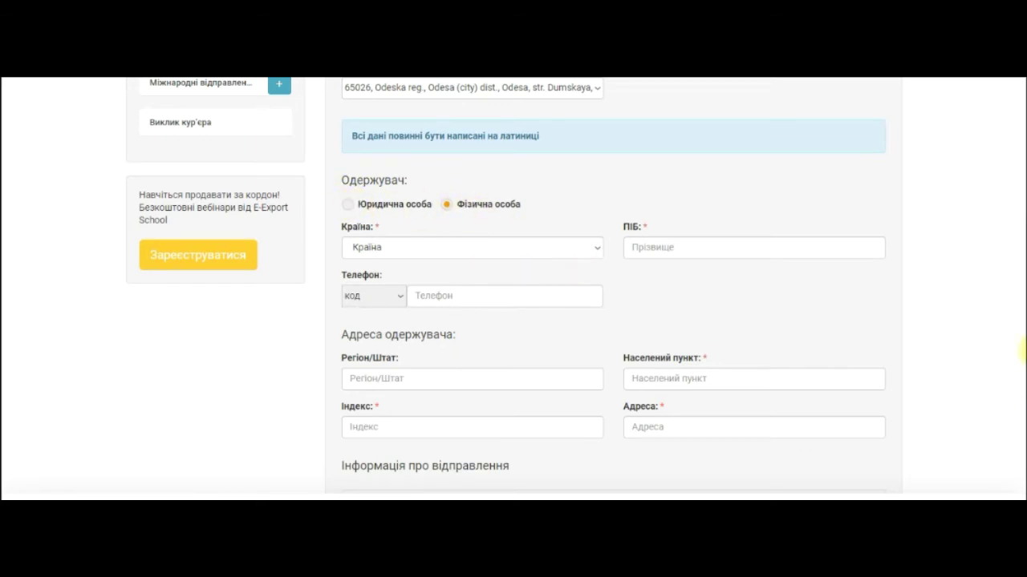
drag(1019, 347, 1021, 350)
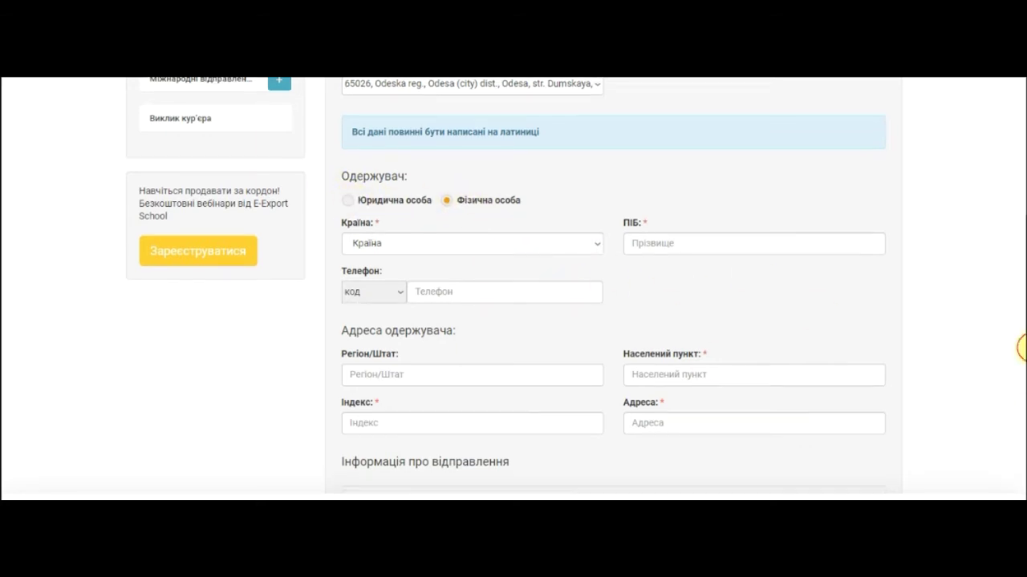
click(347, 200)
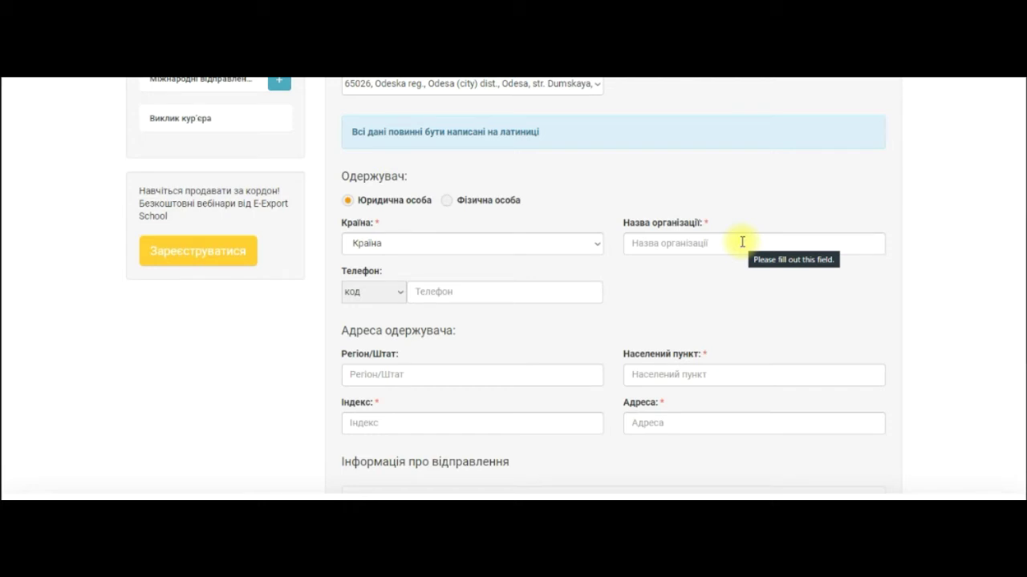
click(447, 201)
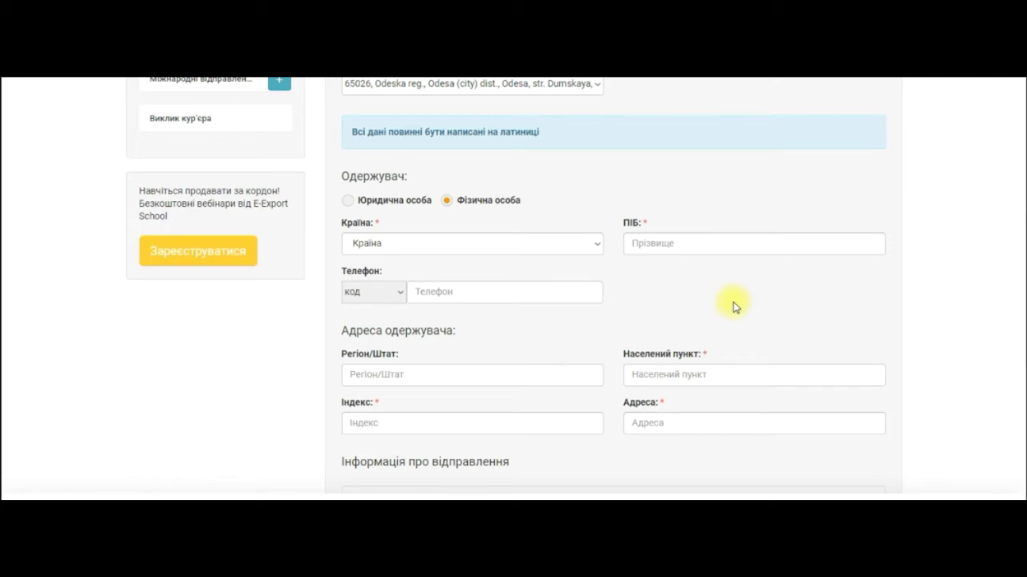
click(509, 244)
drag(598, 278, 623, 447)
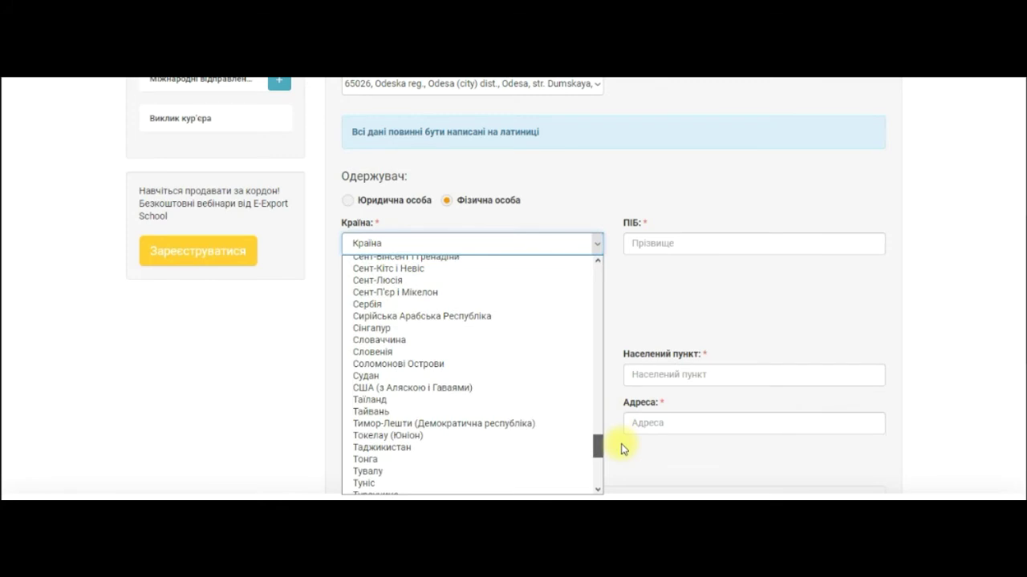
click(519, 388)
- Fill in the recipient's full name, city, pasted street address, state and postal index
click(661, 241)
text(Joseph Biden)
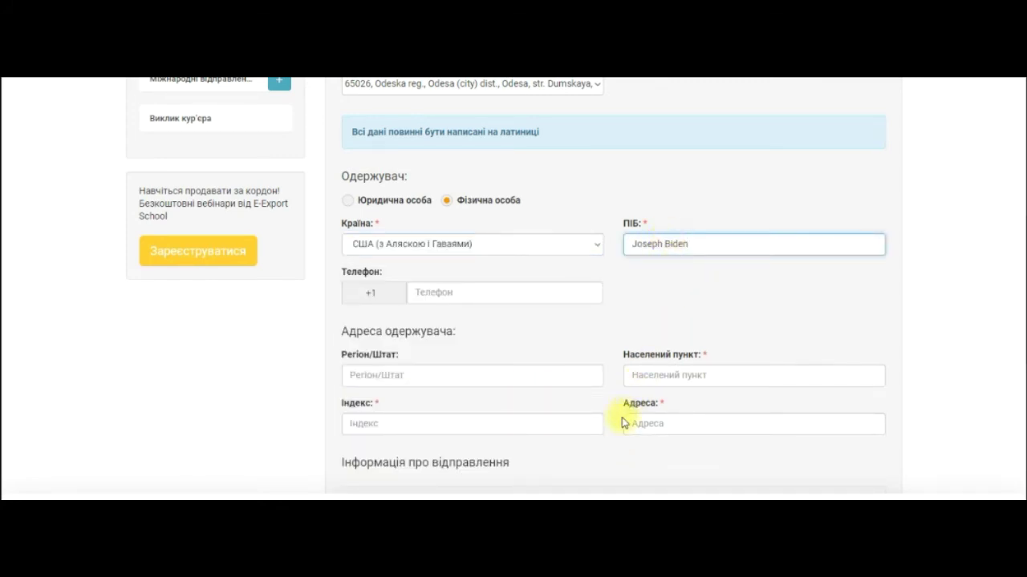
click(671, 374)
text(Washington)
click(645, 425)
text(1600 Pennsylvania Avenue NW)
click(441, 371)
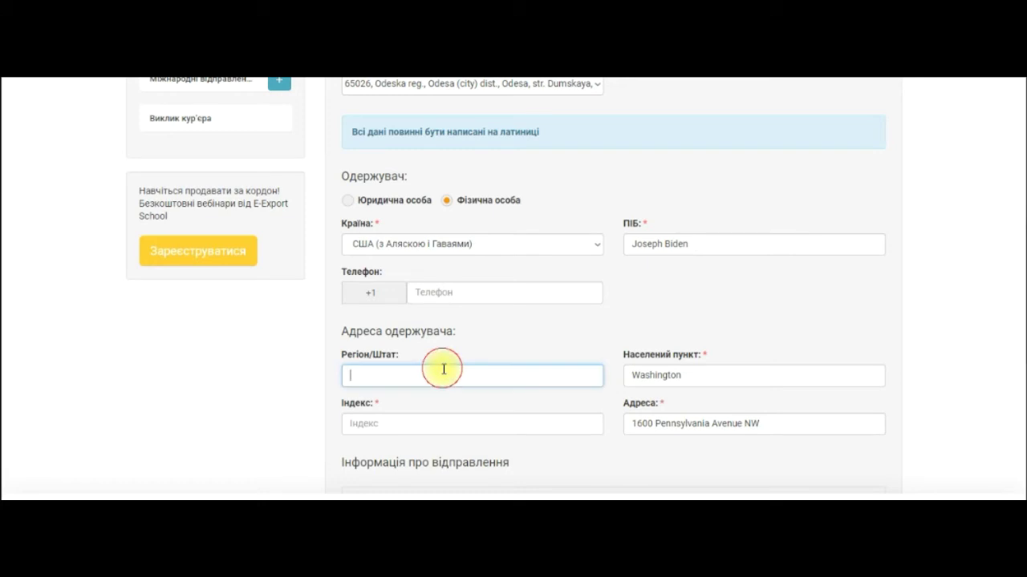
text(DC)
click(360, 425)
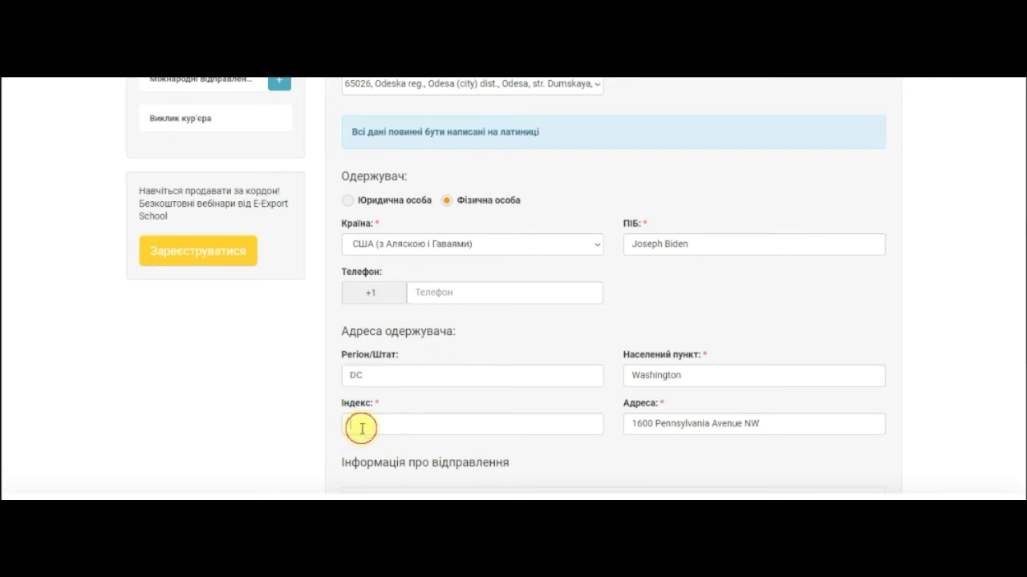
text(20500)
click(1003, 375)
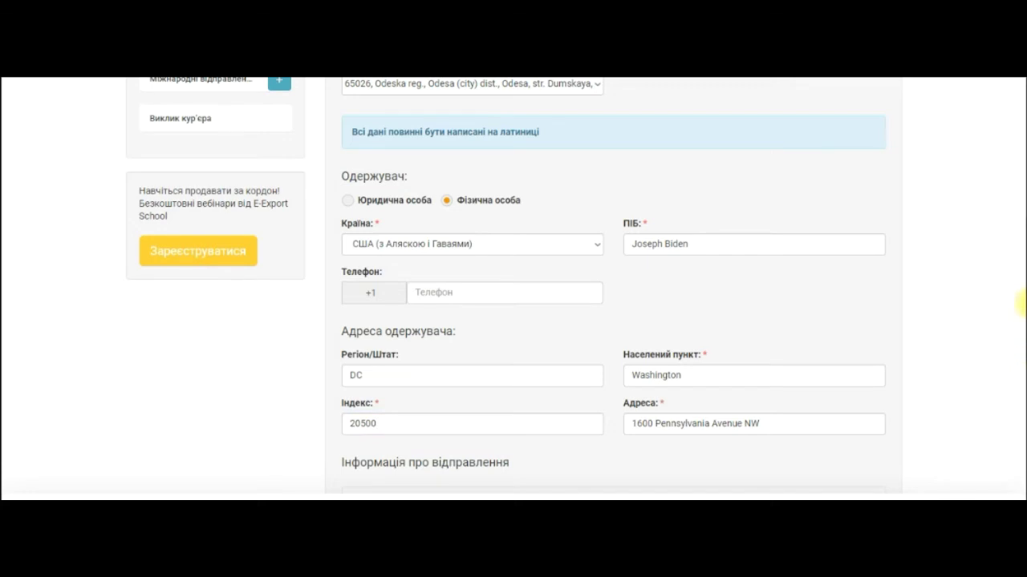
scroll(1018, 317, down, 2)
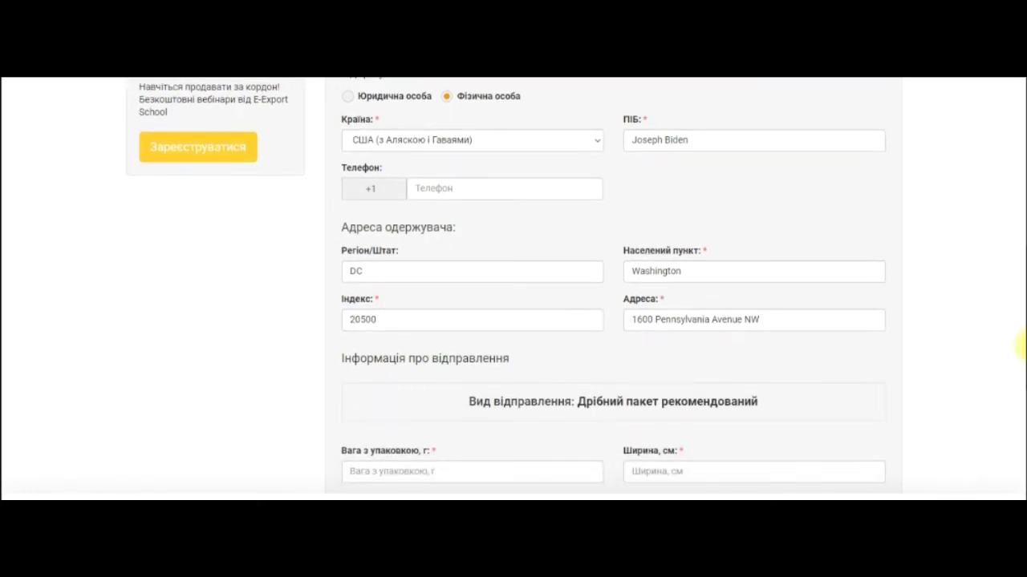
- Enter a packed weight of 120 g and a width of 25 cm
scroll(1022, 348, down, 3)
scroll(1022, 397, down, 4)
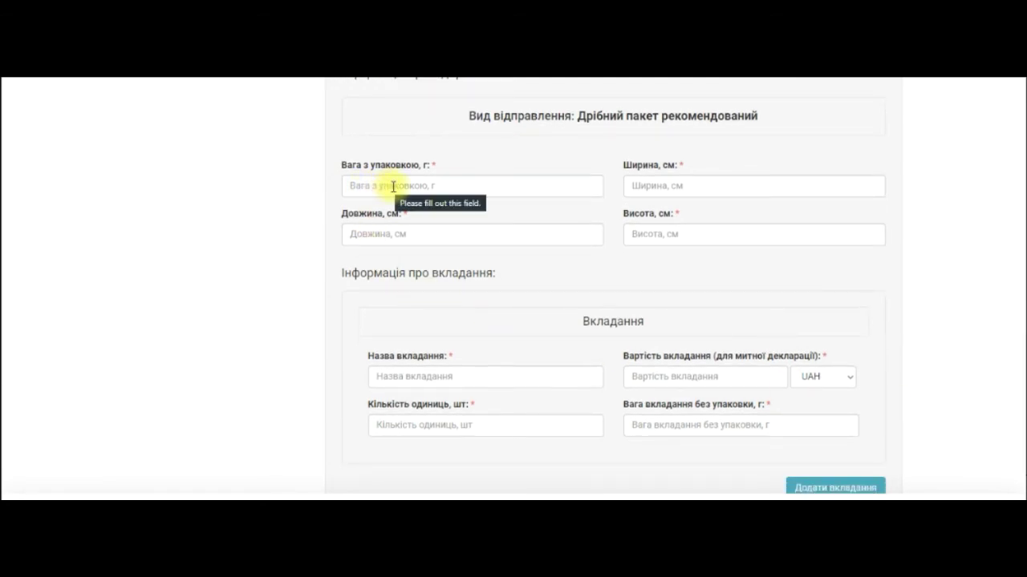
click(392, 186)
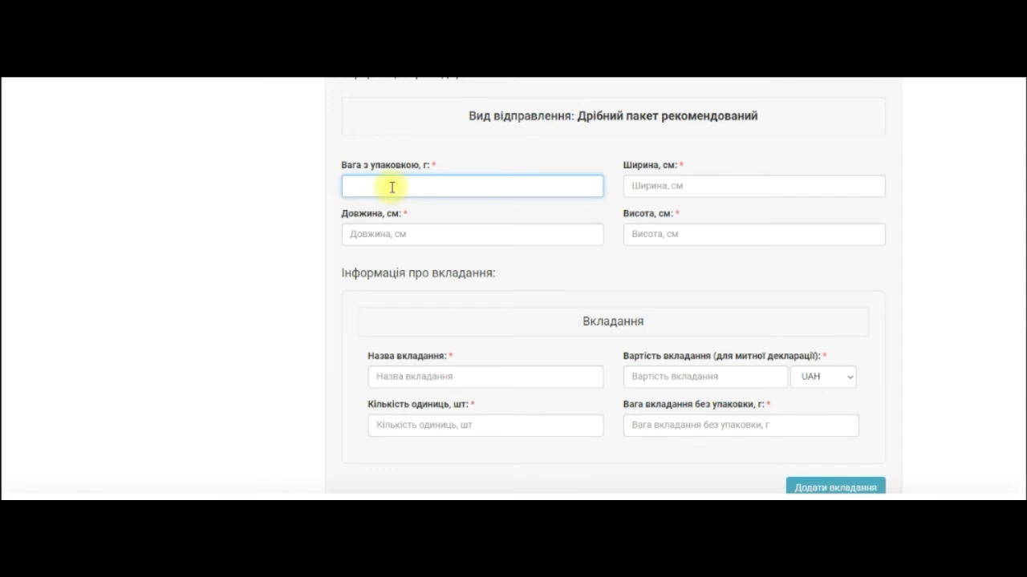
text(120)
click(668, 190)
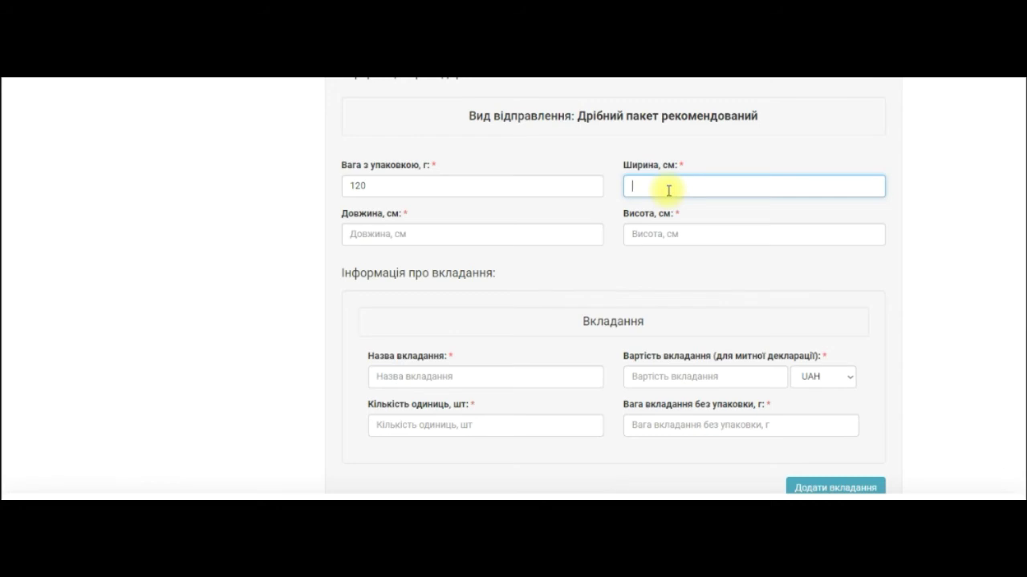
text(30)
drag(668, 190, 626, 193)
text(25)
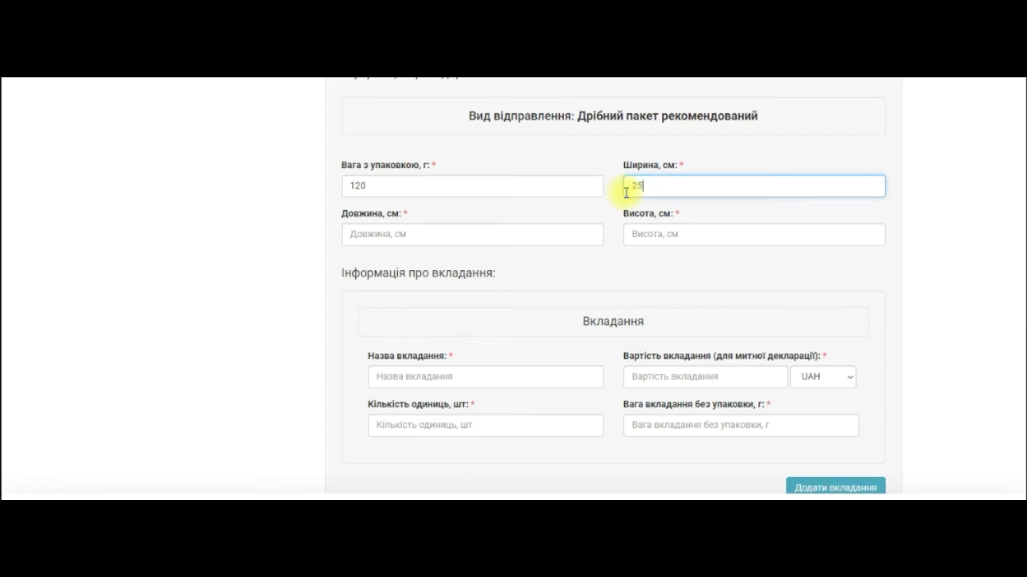
- Enter a length of 30 cm and a height of 0.5 cm
click(384, 227)
text(30)
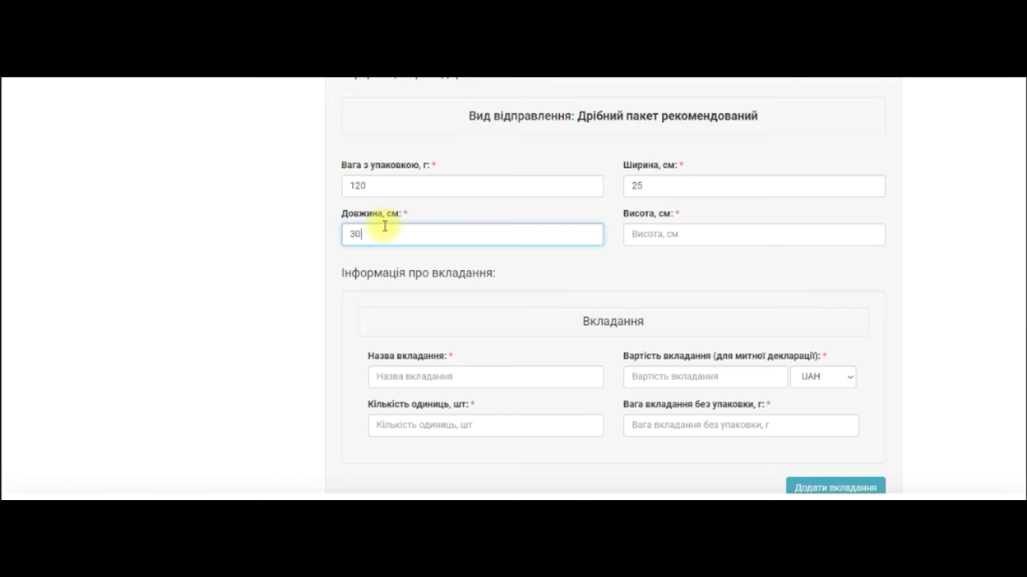
click(663, 232)
text(05)
text(.)
text(5)
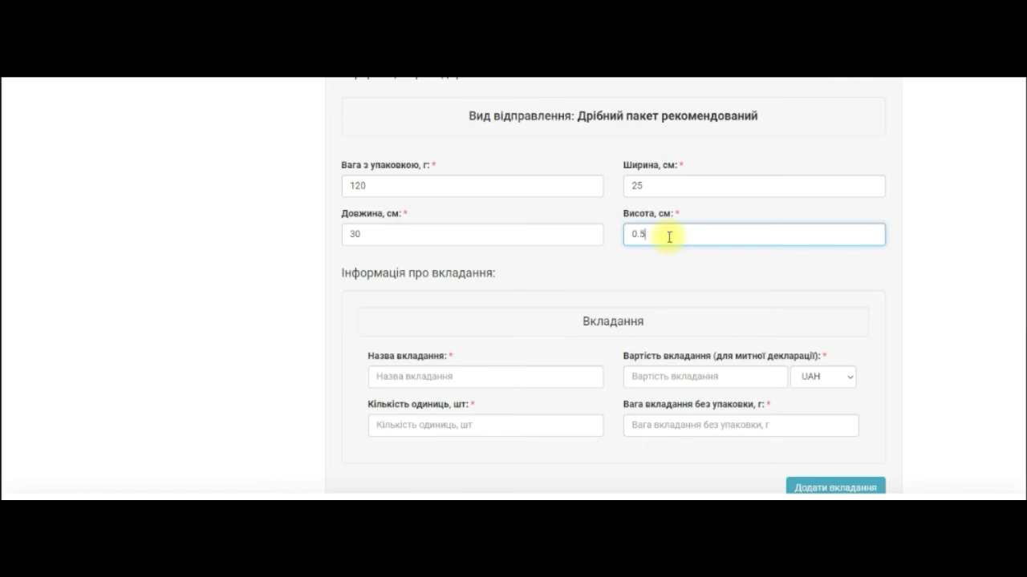
click(969, 291)
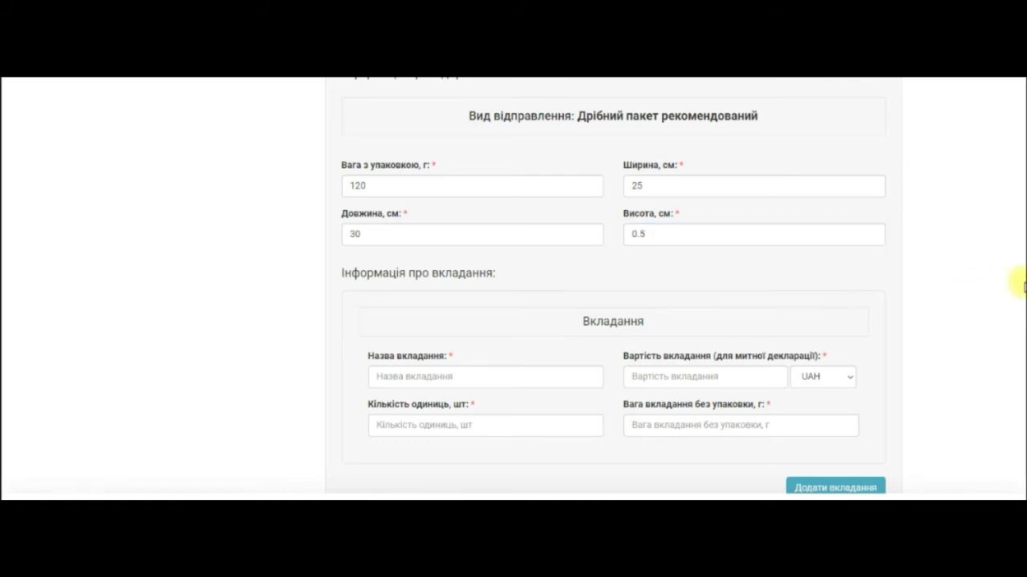
scroll(1020, 336, down, 3)
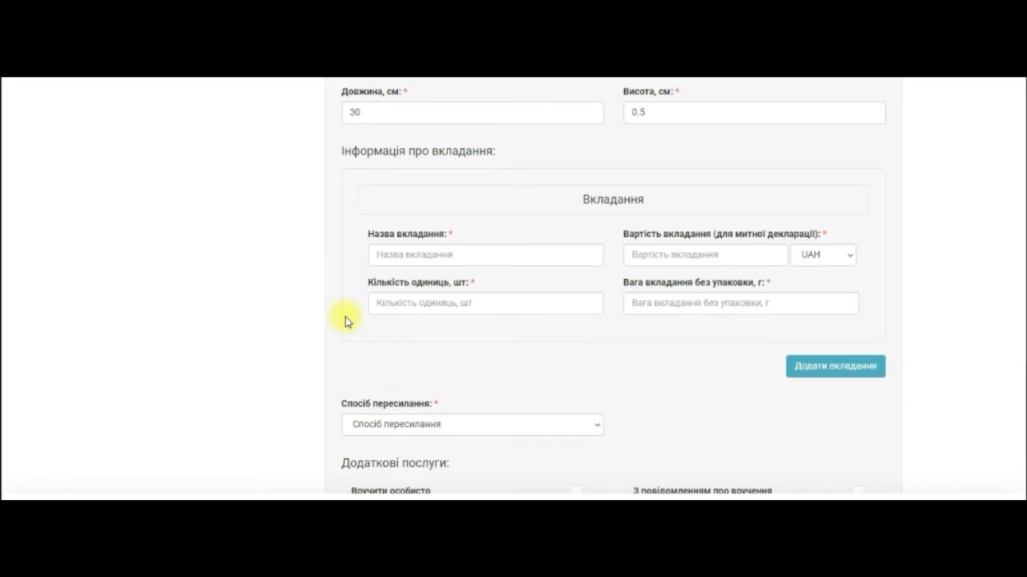
scroll(1003, 385, down, 3)
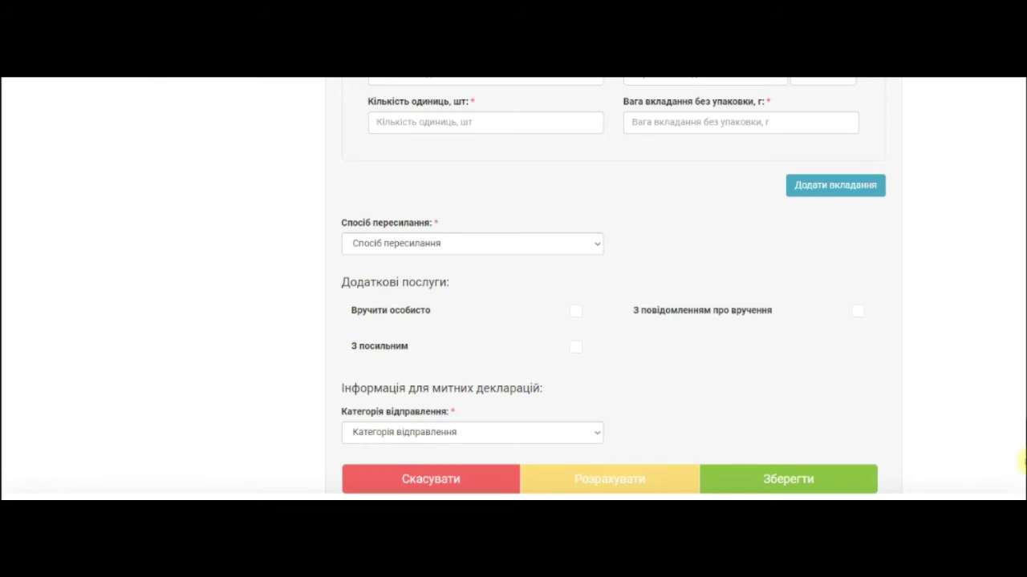
scroll(1018, 429, up, 2)
scroll(1018, 425, up, 3)
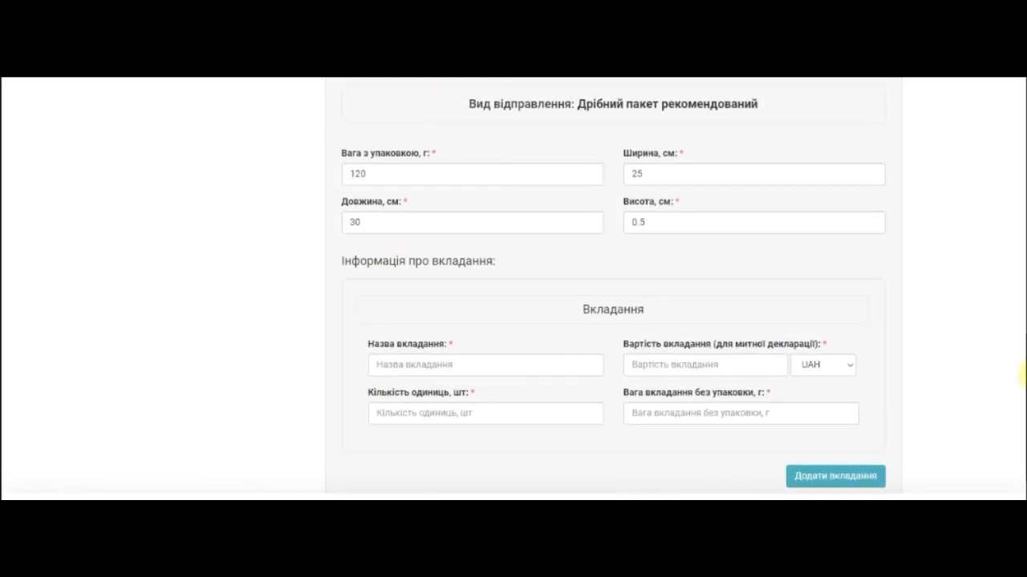
scroll(1021, 393, down, 2)
scroll(1022, 413, down, 1)
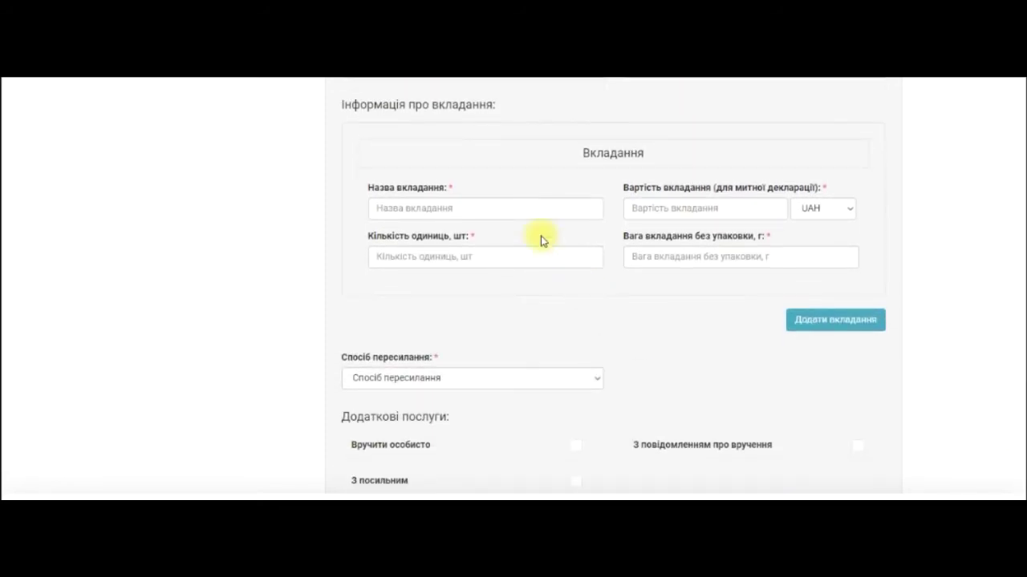
click(460, 208)
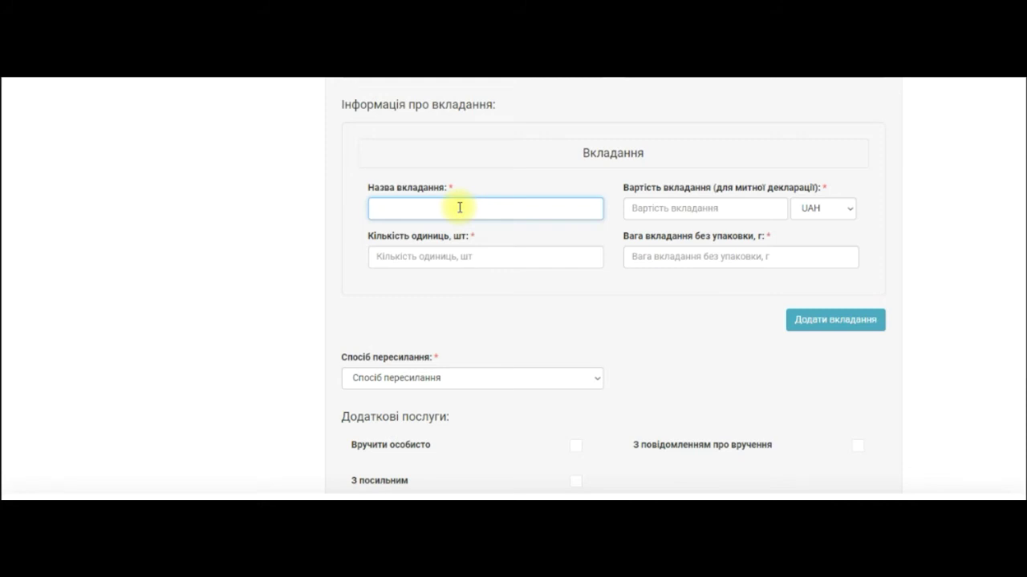
- Describe the contents as 'Handmade wall decor', valued at 50 USD, quantity 1
text(Наnd)
text(made)
text( wal)
text(l de)
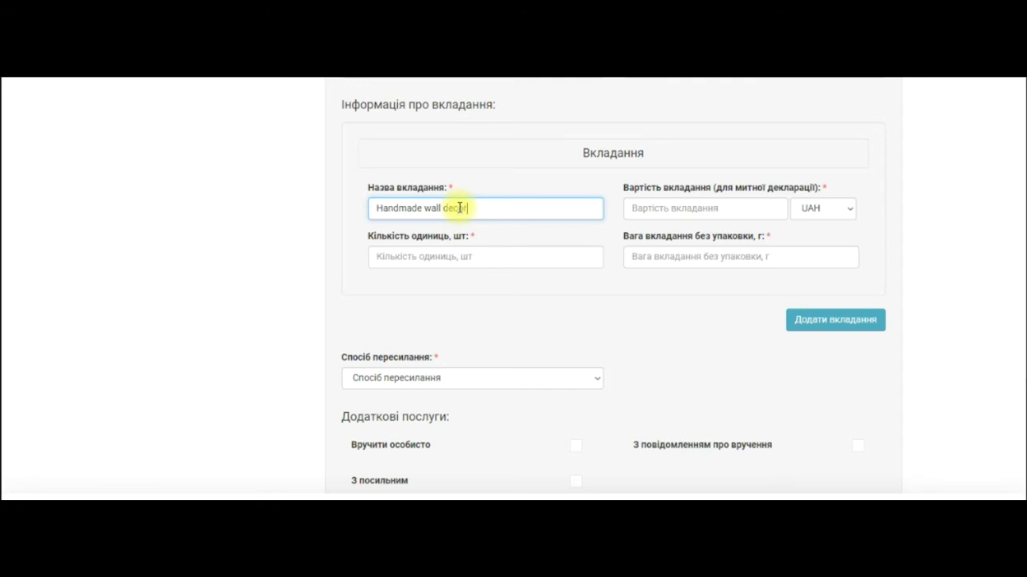
text(cor)
click(826, 207)
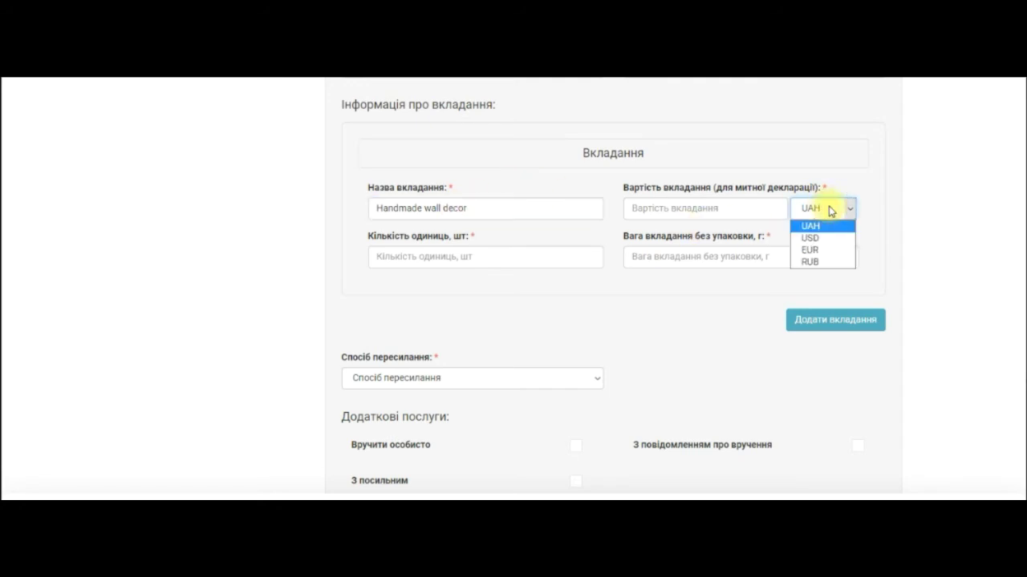
click(829, 239)
click(678, 206)
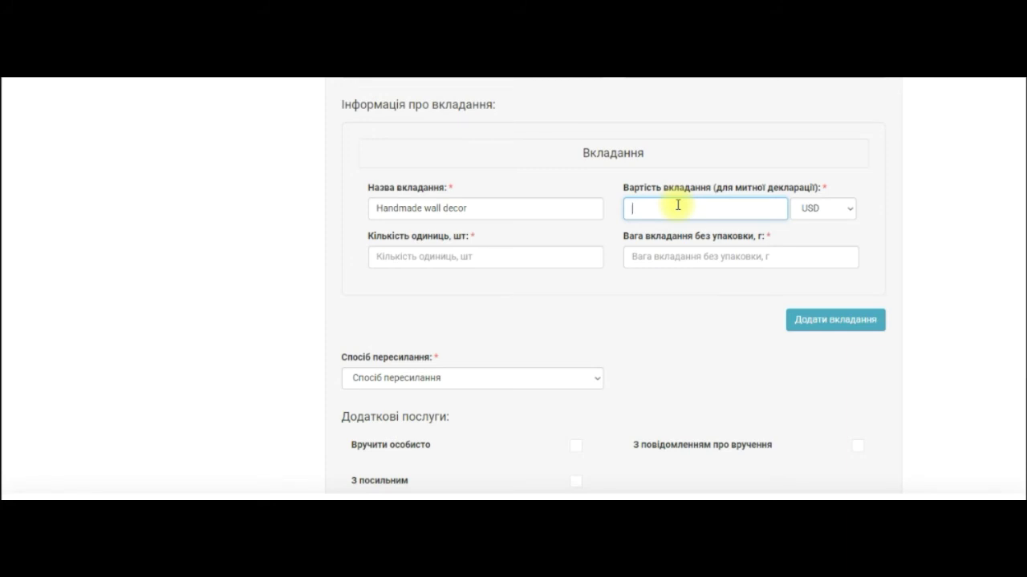
text(50)
click(444, 255)
text(1)
- Enter 115 g as the item's weight without packaging
click(648, 256)
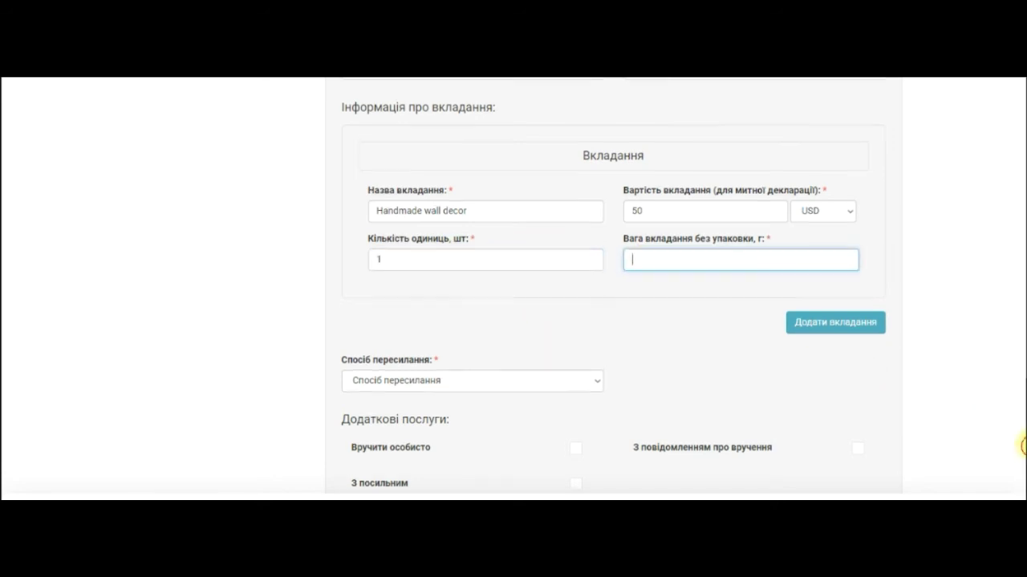
scroll(1022, 439, up, 1)
scroll(1020, 433, up, 1)
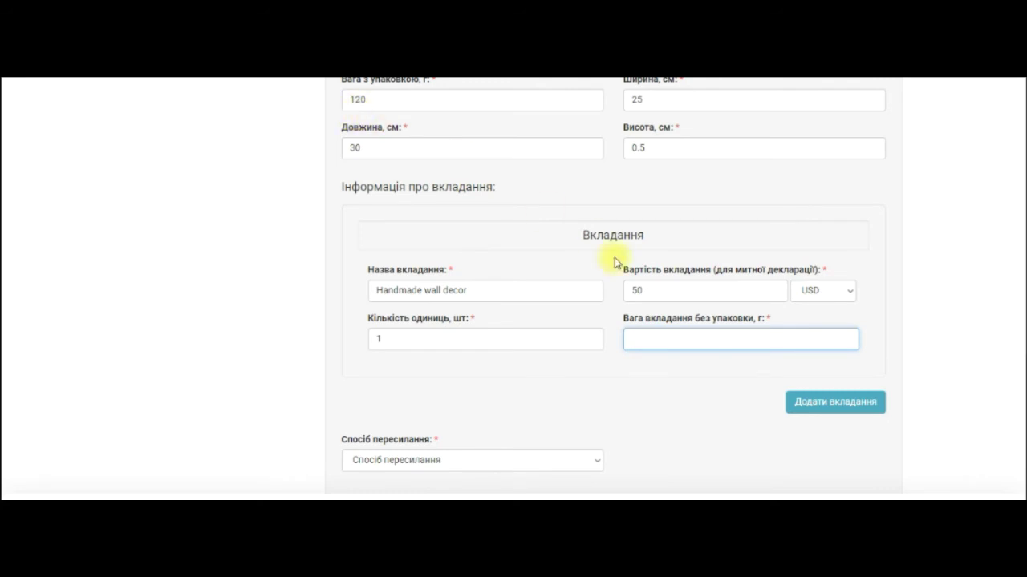
text(115)
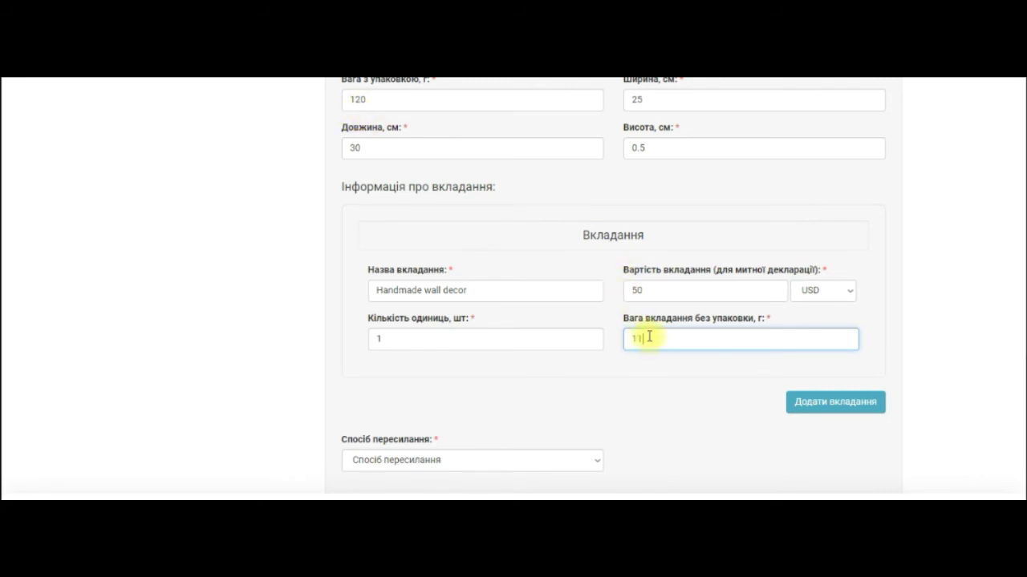
click(661, 404)
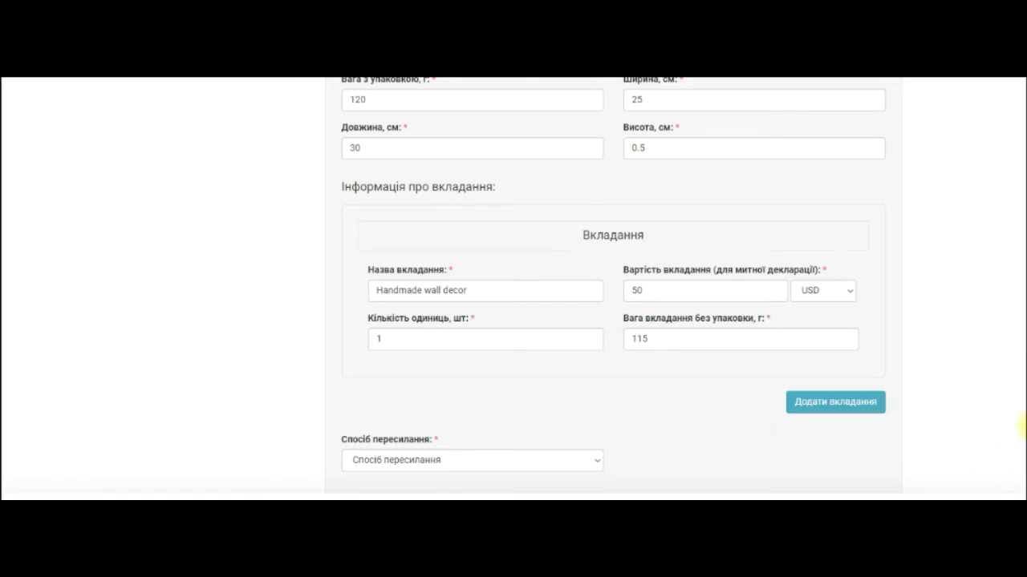
scroll(1023, 425, down, 3)
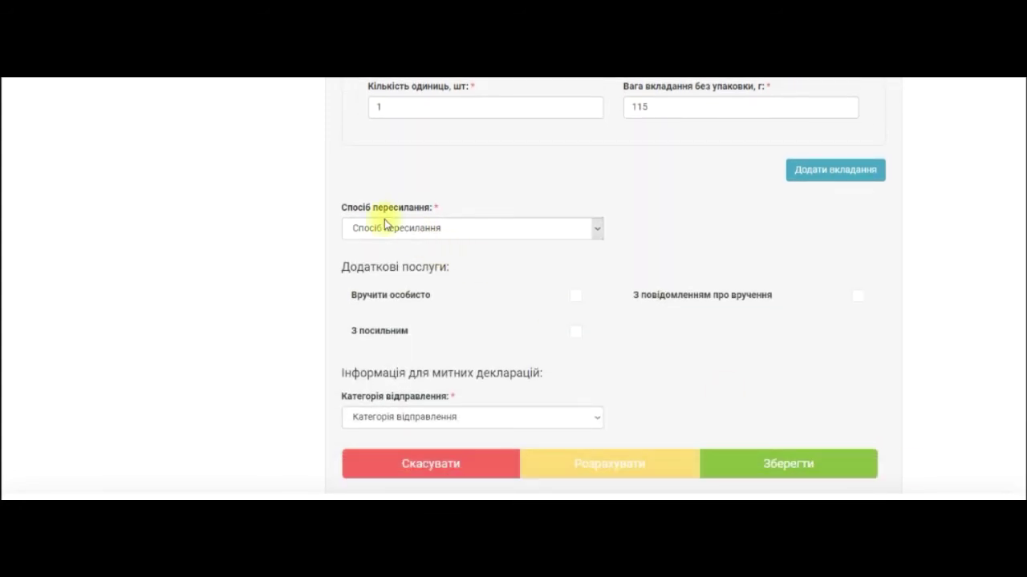
- Set the sending method to Авіа, leaving 'Вручити особисто' unticked
click(597, 229)
click(572, 257)
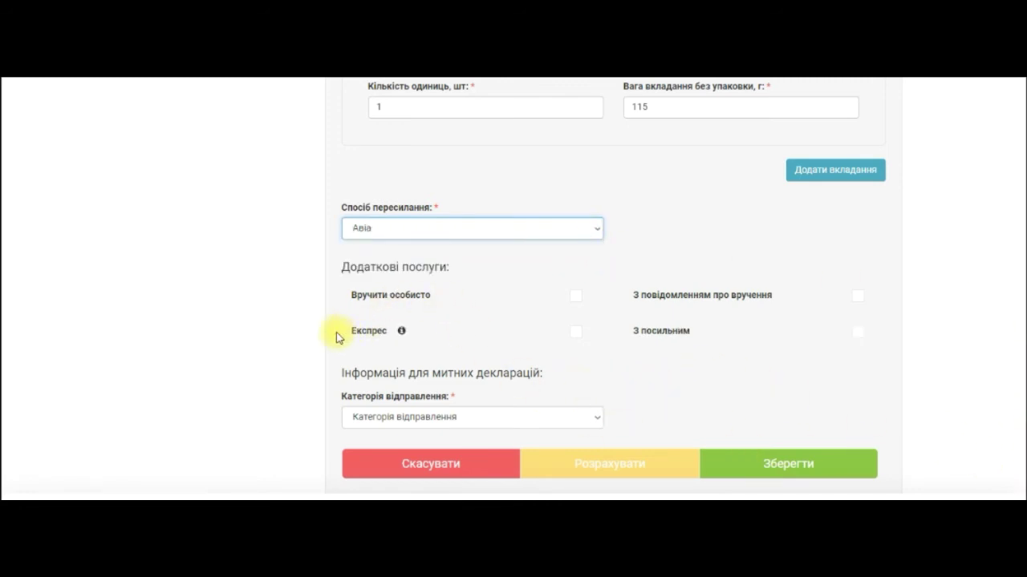
click(575, 333)
click(576, 293)
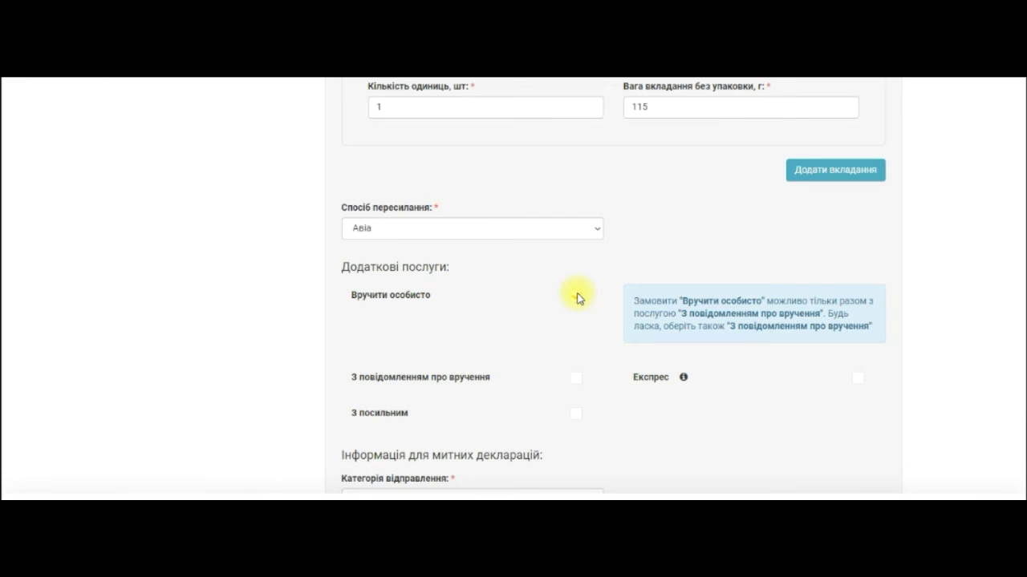
click(576, 295)
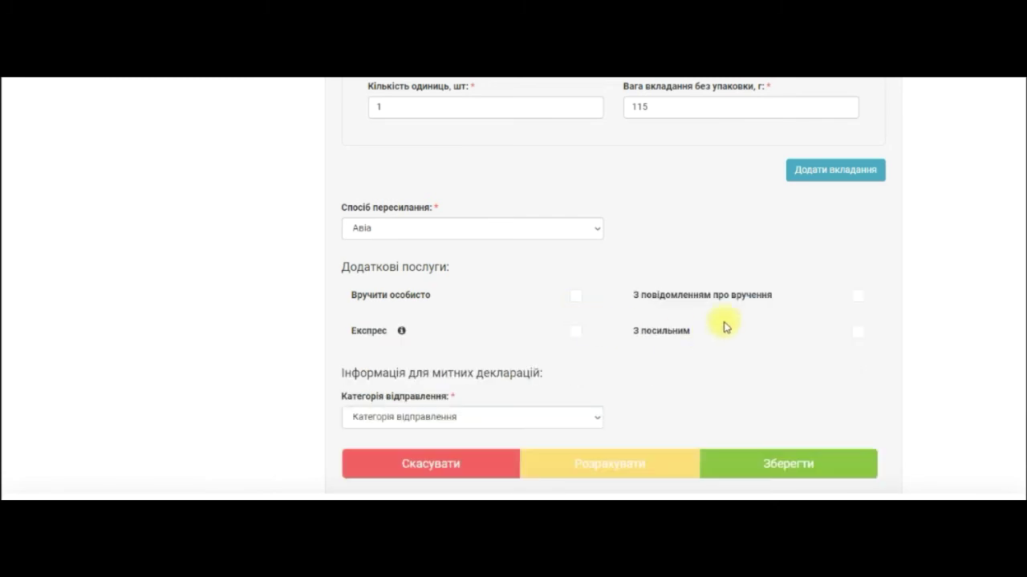
- Declare the shipment category as Подарунок (Gift)
click(598, 417)
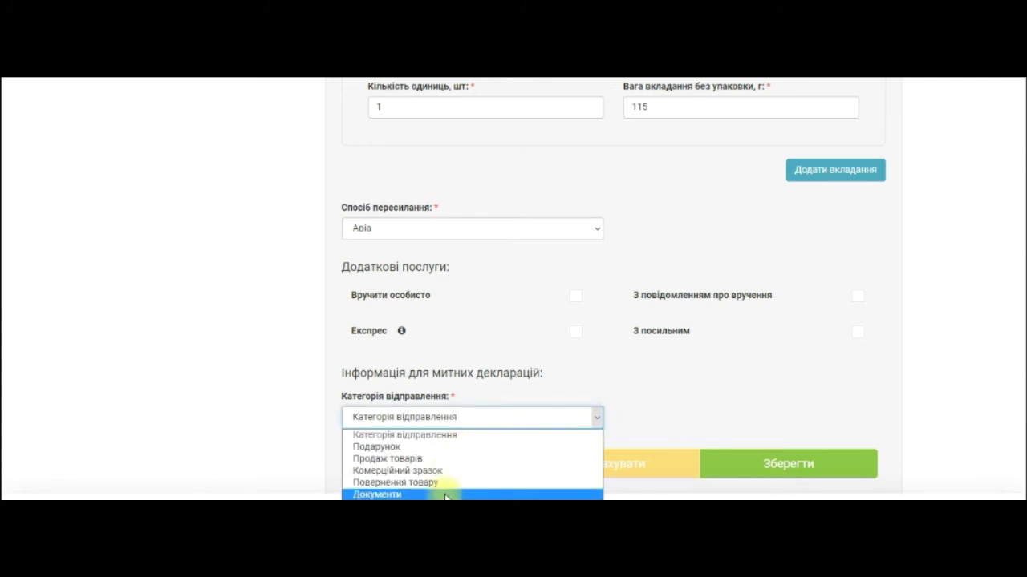
click(429, 447)
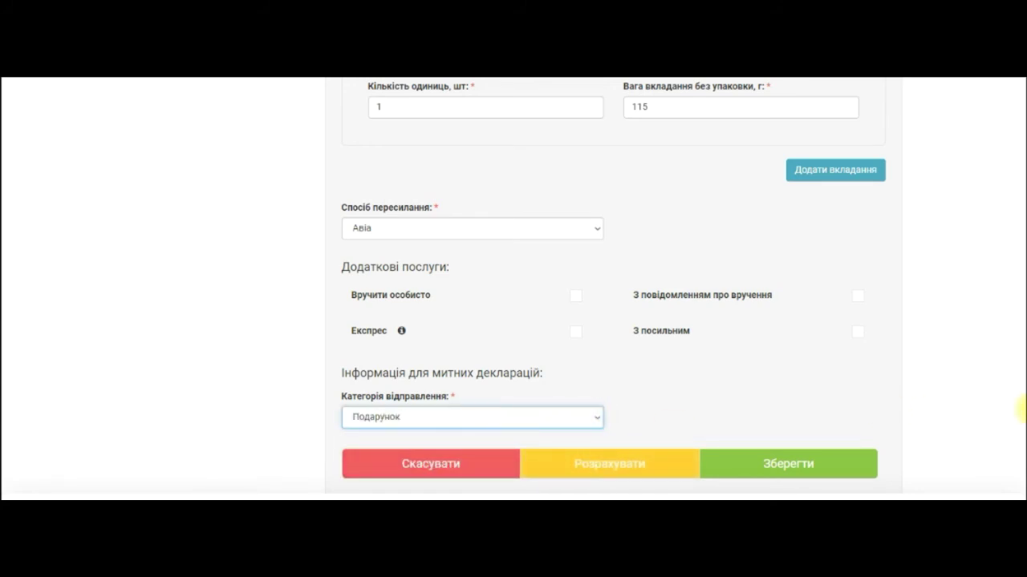
drag(1021, 411, 1022, 181)
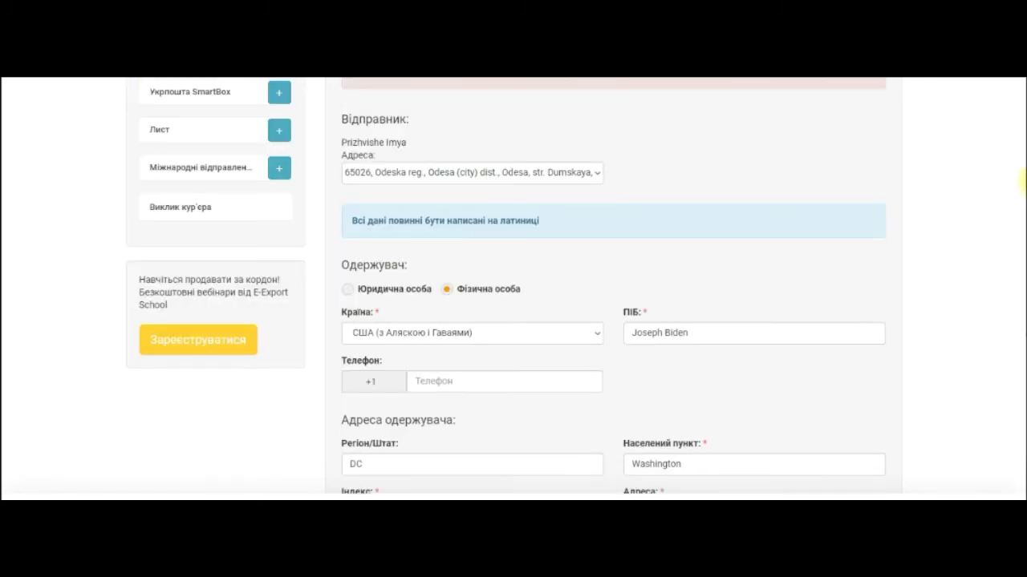
- Calculate the shipment cost, 196.76 UAH with a 3% discount, and close the result
drag(1022, 231, 1023, 449)
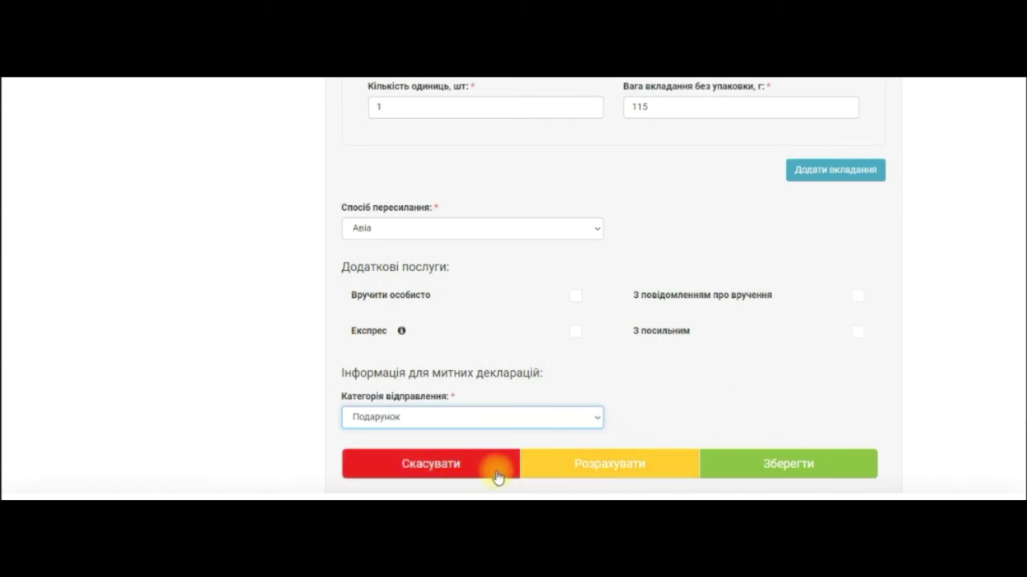
click(585, 474)
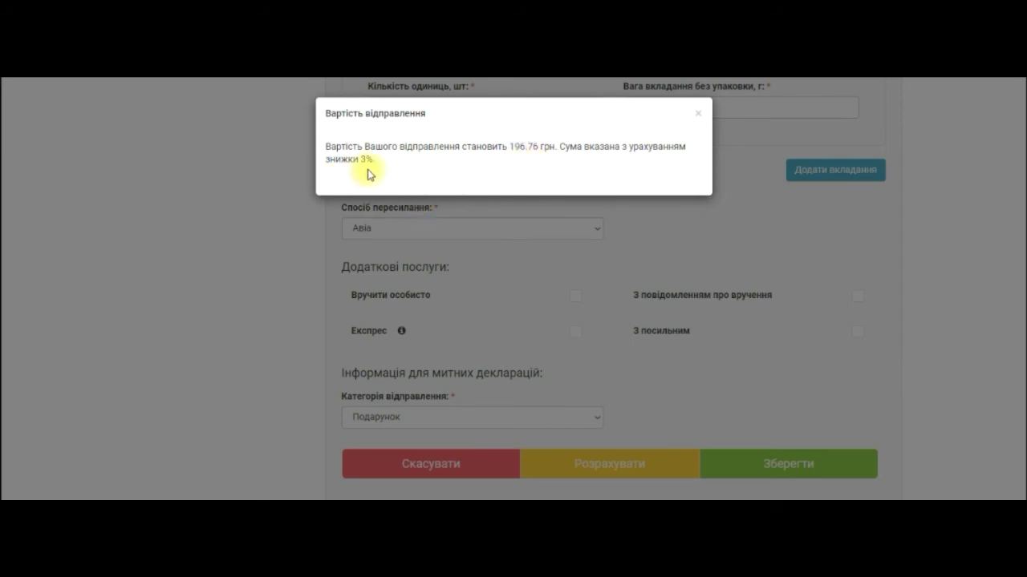
click(698, 117)
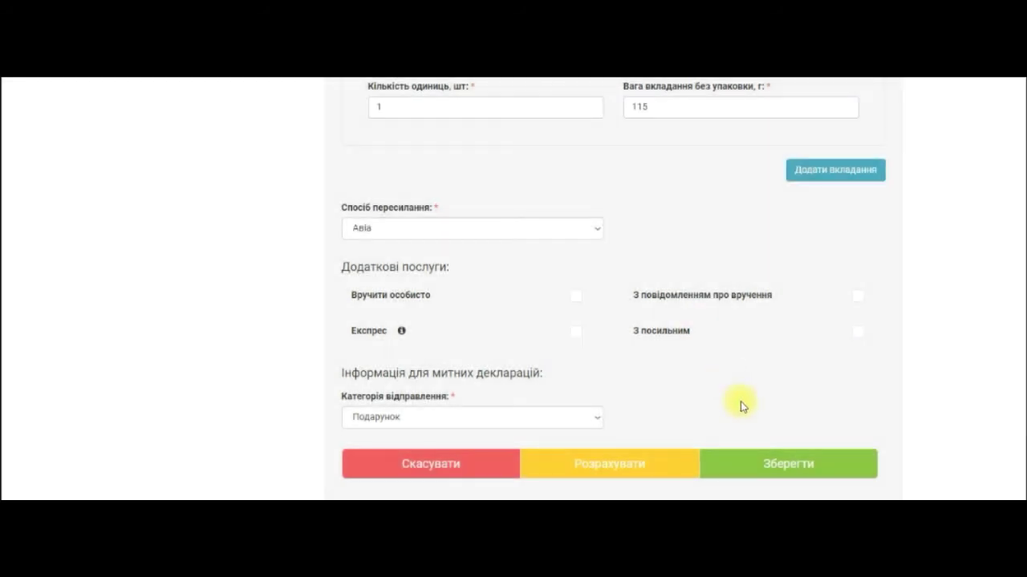
- Save the shipment and find it in Список відправлень with status Створене
click(784, 471)
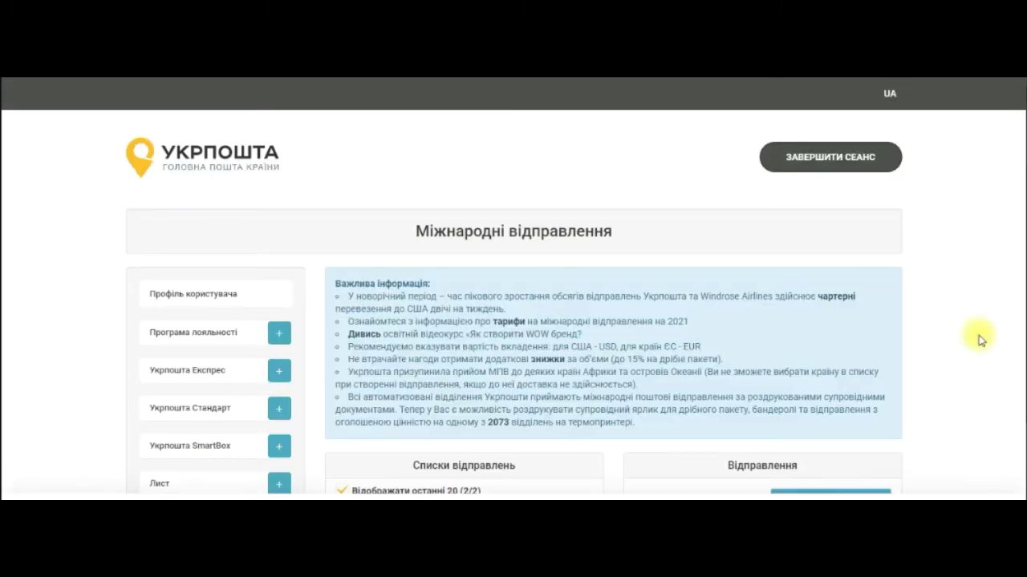
scroll(1023, 240, down, 3)
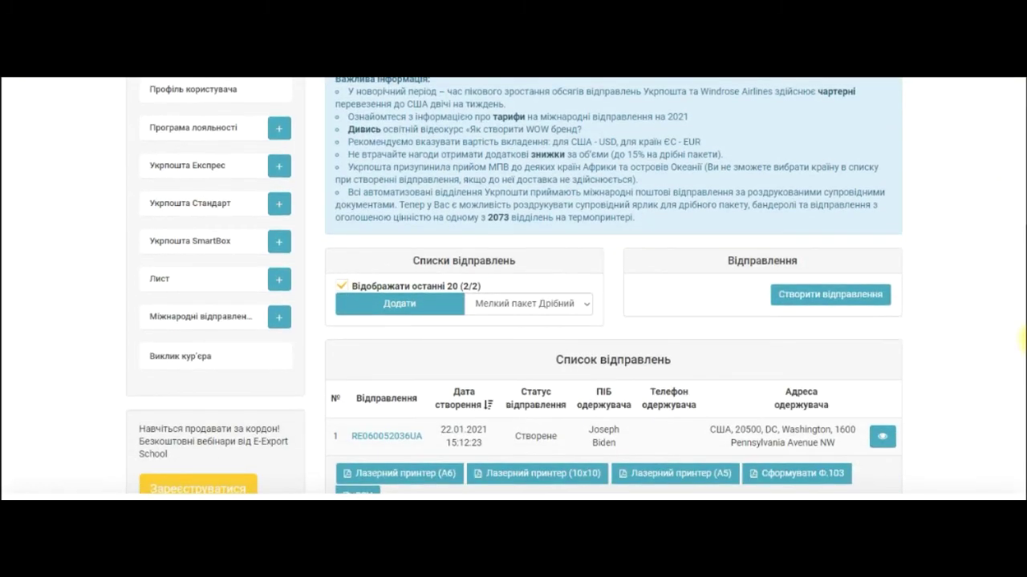
scroll(1024, 340, down, 1)
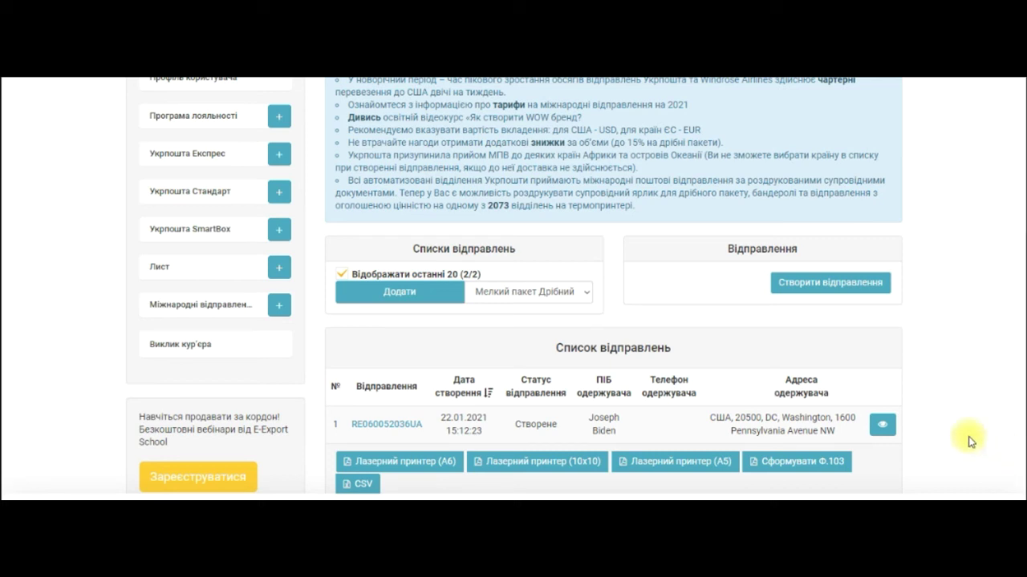
click(884, 426)
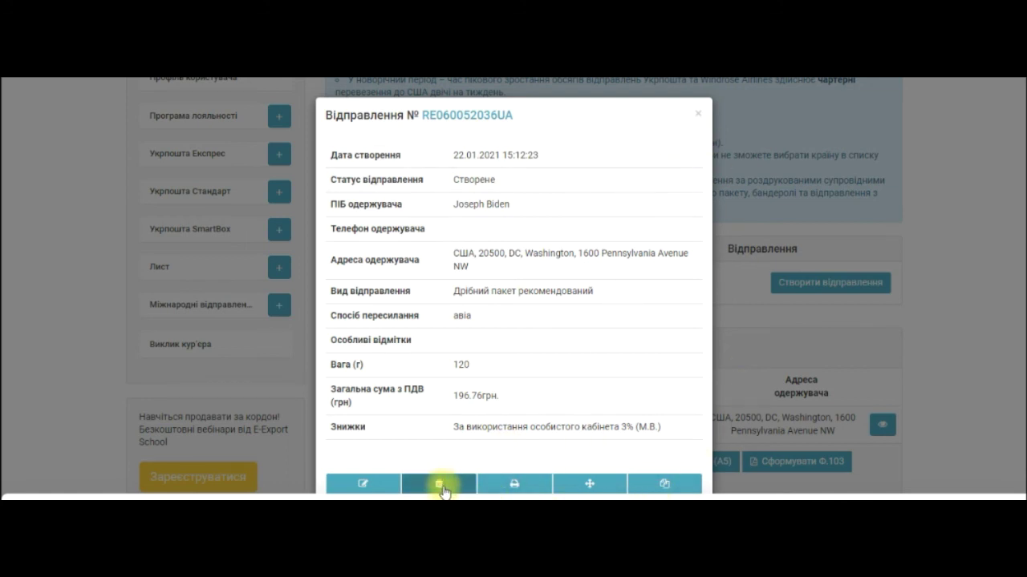
click(699, 118)
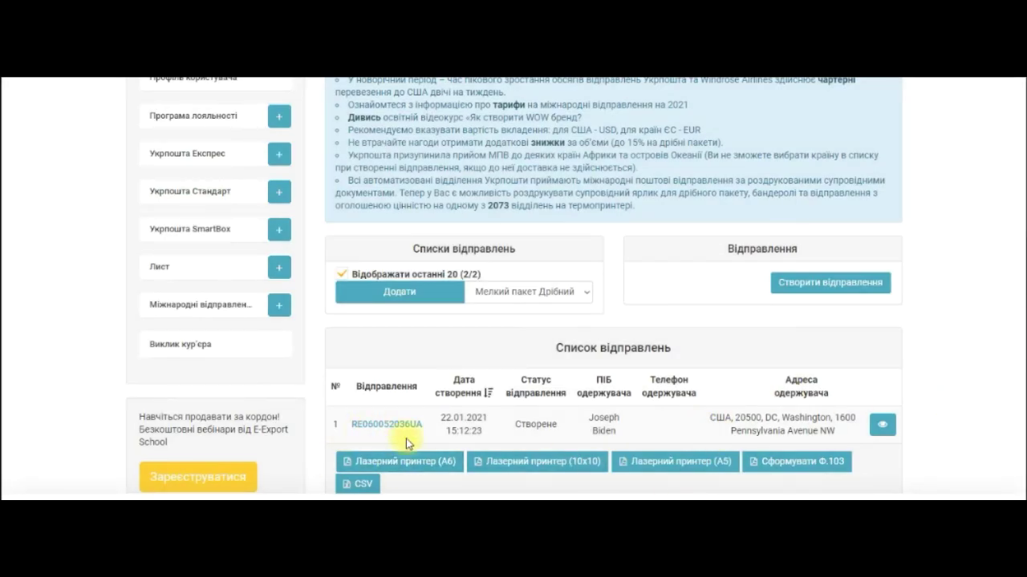
- Save the 'Лазерний принтер (A5)' label as a PDF and open the download
click(622, 461)
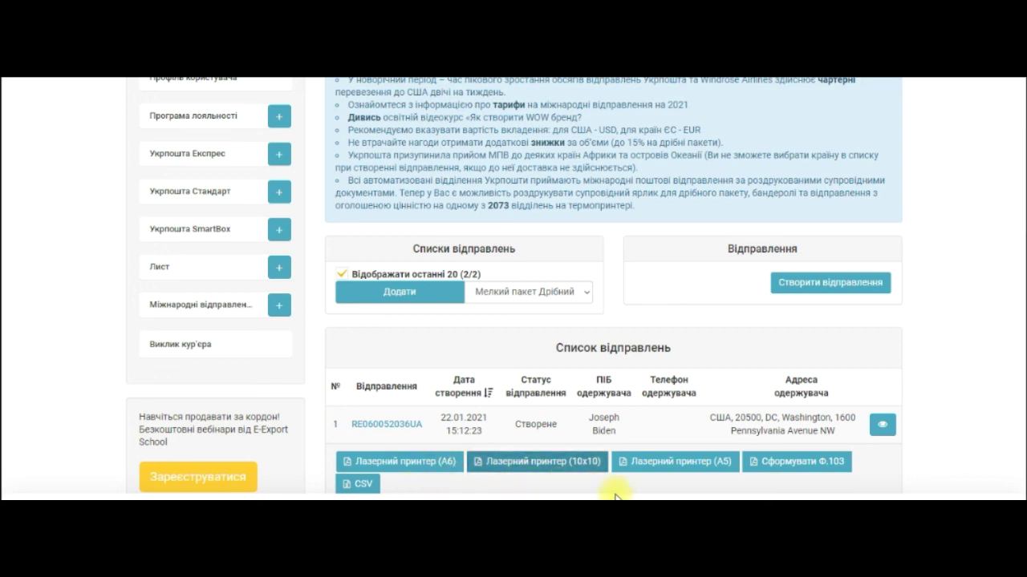
click(651, 469)
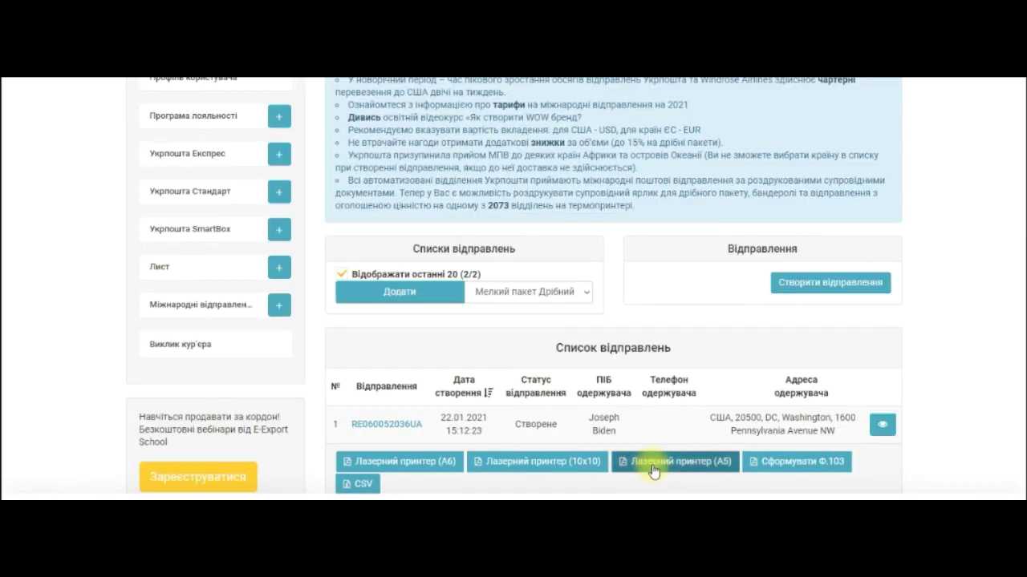
click(654, 470)
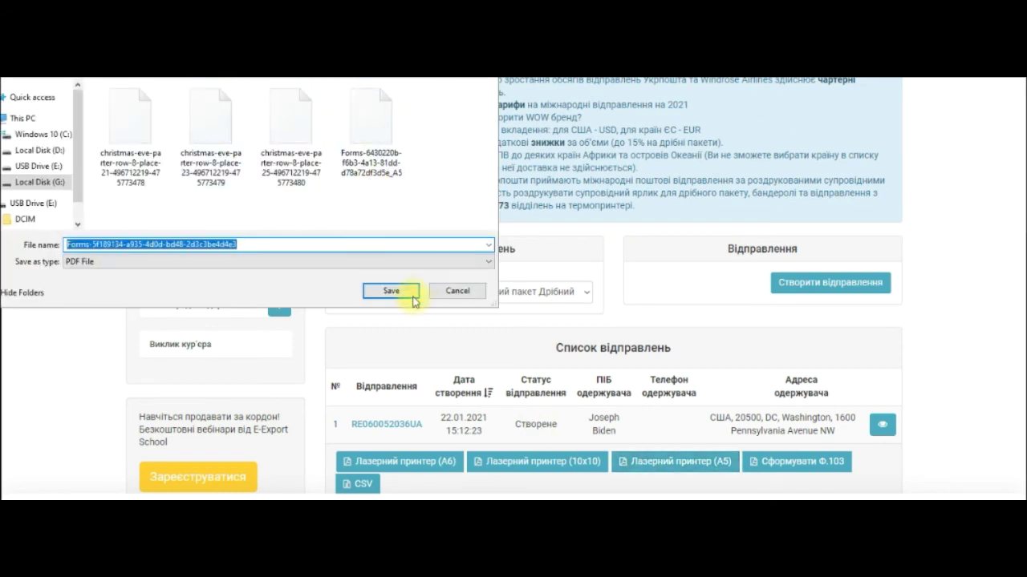
click(395, 292)
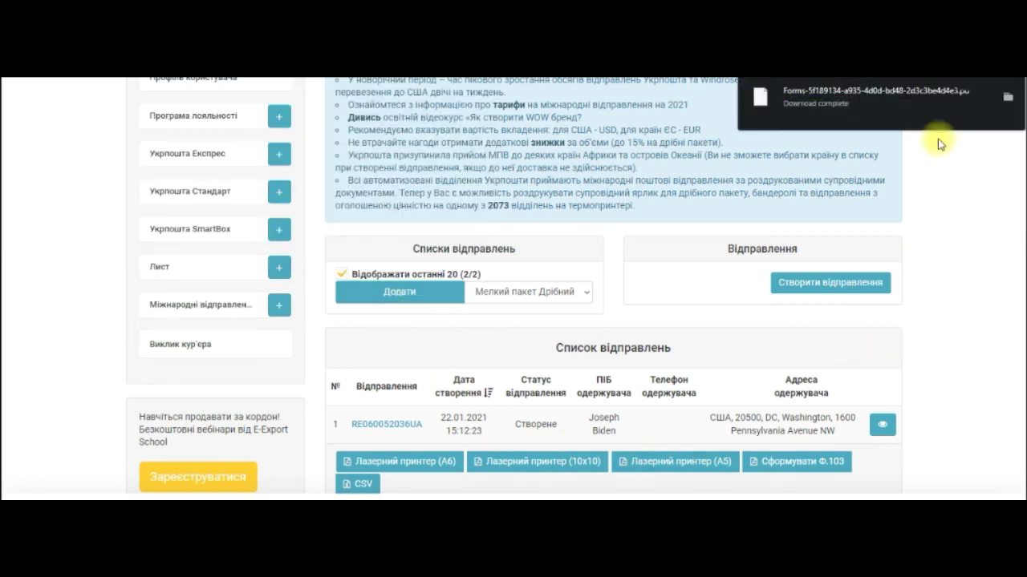
click(938, 92)
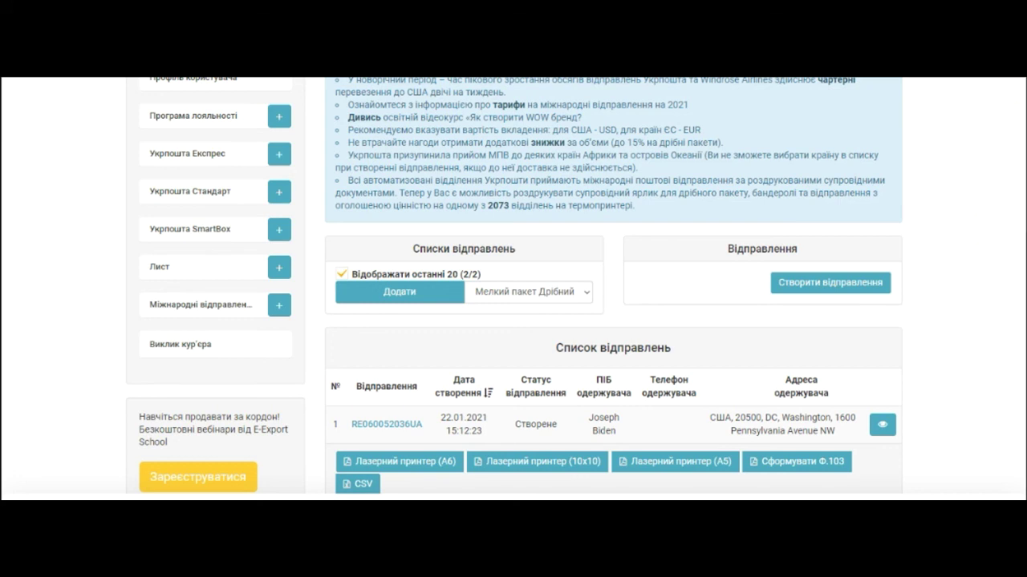
- View the CN 22 label PDF in Opera, then close it to return to Ukrposhta
click(470, 437)
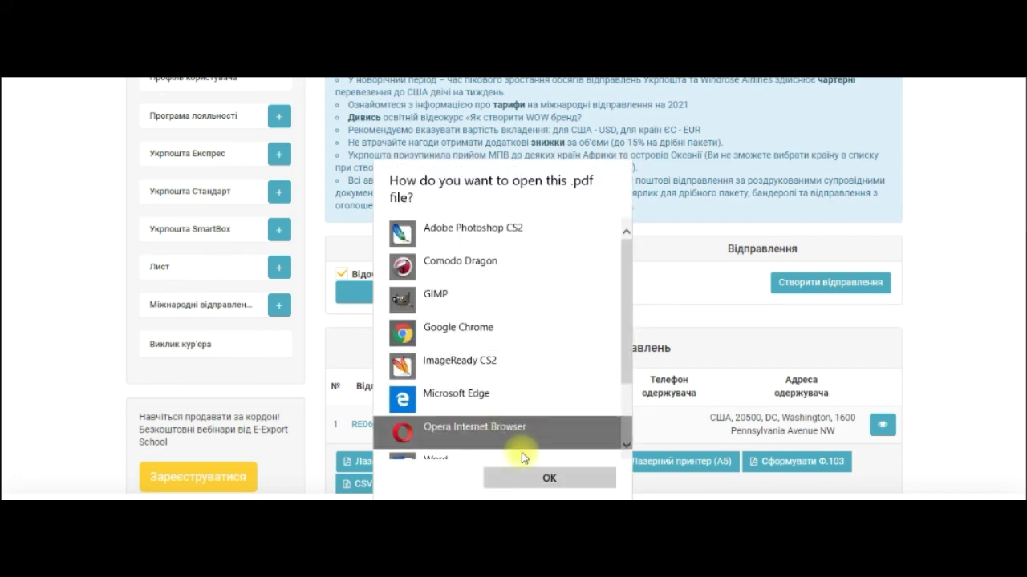
click(549, 478)
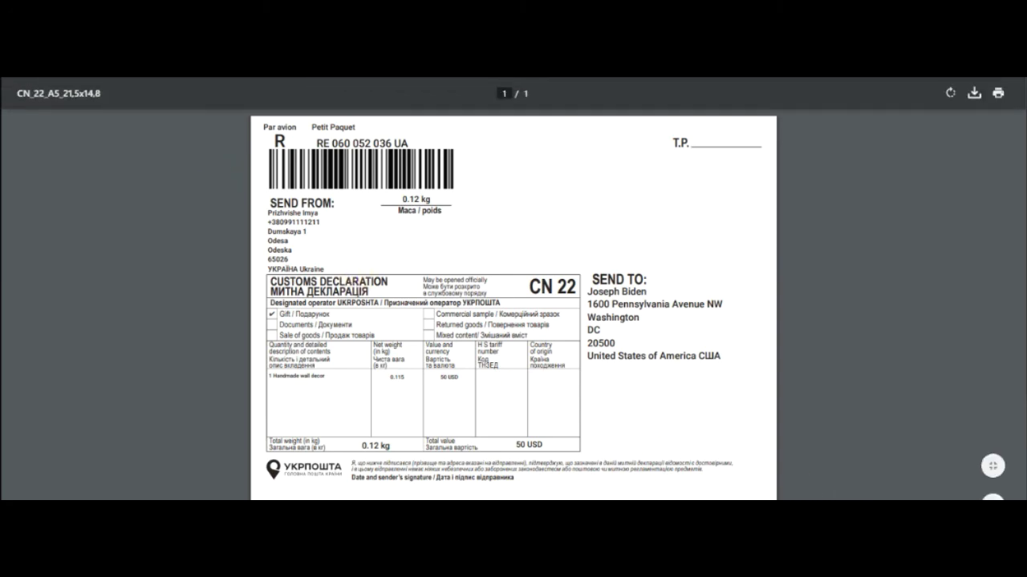
key(ctrl+w)
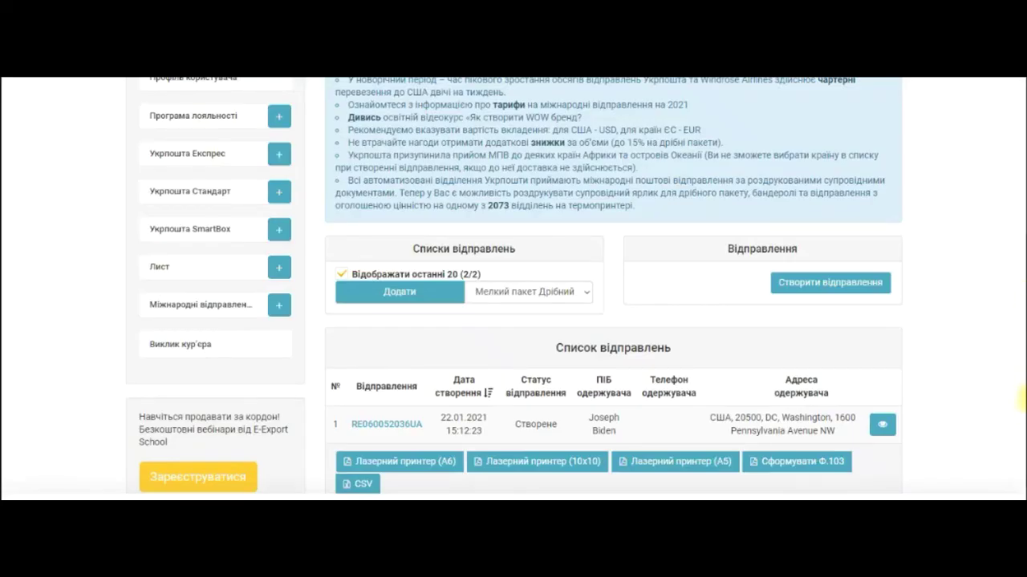